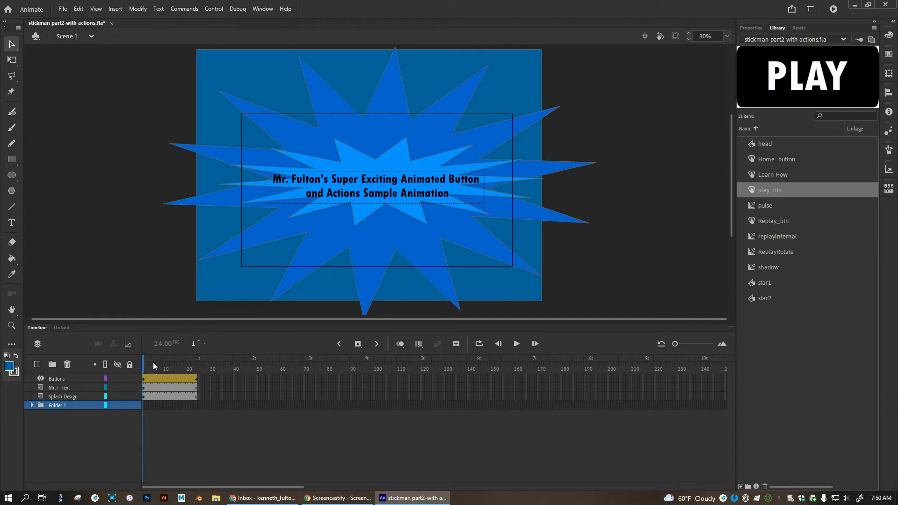
Select the Buttons layer and move the playhead to frame 24, the end of the PLAY button's animation.
{"action": "mouse_move", "coordinate": [144, 368]}
{"action": "left_mouse_down"}
{"action": "mouse_move", "coordinate": [201, 371]}
{"action": "mouse_move", "coordinate": [149, 373]}
{"action": "left_mouse_up"}
{"action": "left_click", "coordinate": [64, 377]}
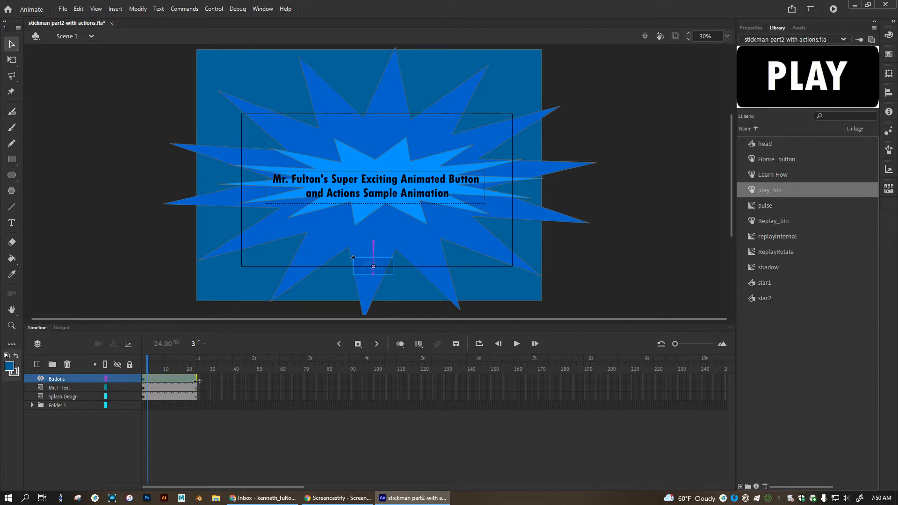
{"action": "left_click_drag", "start_coordinate": [147, 369], "coordinate": [198, 371]}
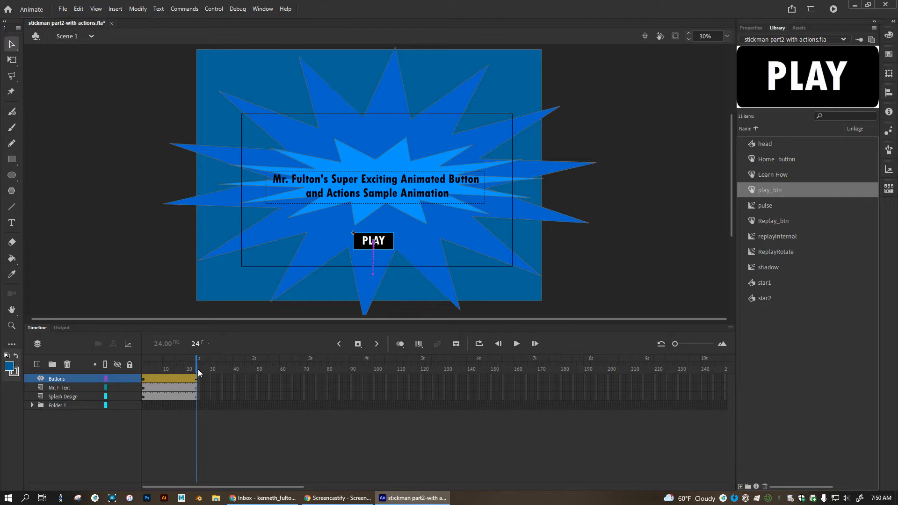
Review the Mr. F Text and Splash Design layers and the layers inside Folder 1, then collapse the folder.
{"action": "left_click", "coordinate": [57, 388]}
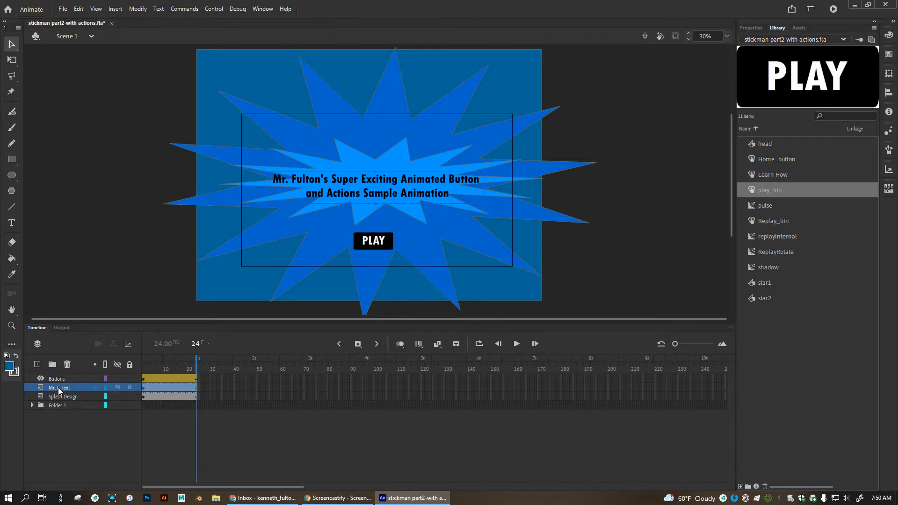
{"action": "left_click", "coordinate": [54, 398]}
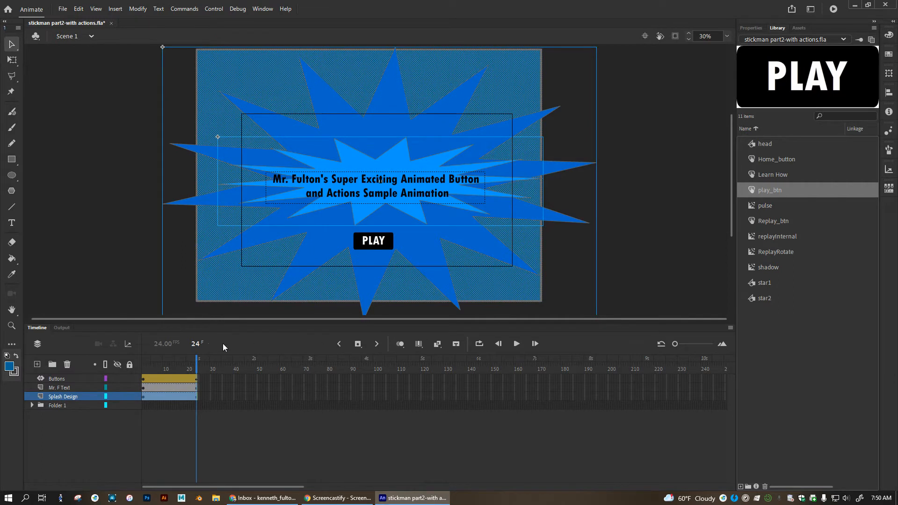
{"action": "left_click", "coordinate": [32, 405]}
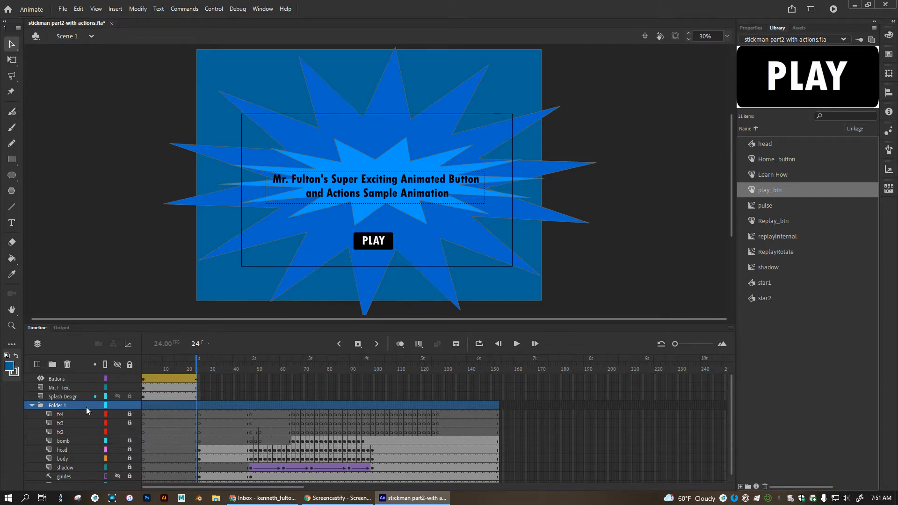
{"action": "left_click", "coordinate": [32, 405]}
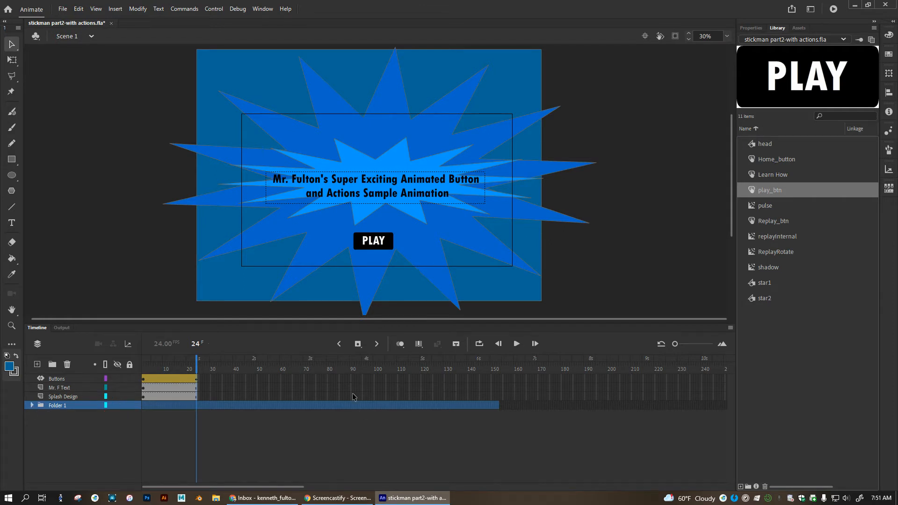
Test the movie, try the PLAY button during playback, and close the preview.
{"action": "key", "text": "ctrl+Return"}
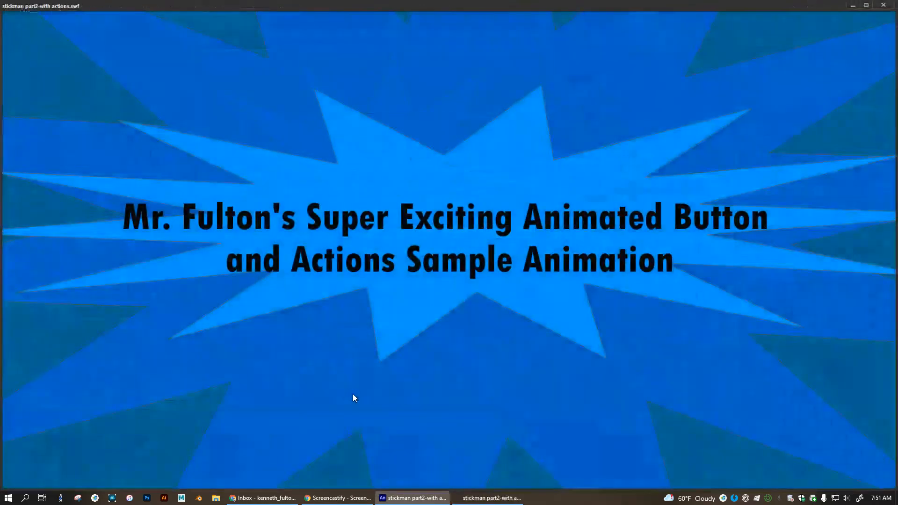
{"action": "left_click", "coordinate": [463, 419]}
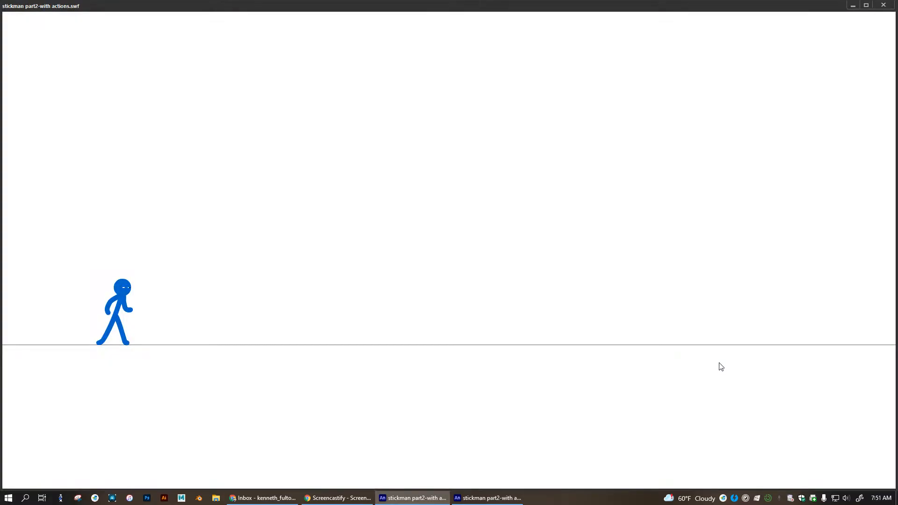
{"action": "left_click", "coordinate": [884, 6]}
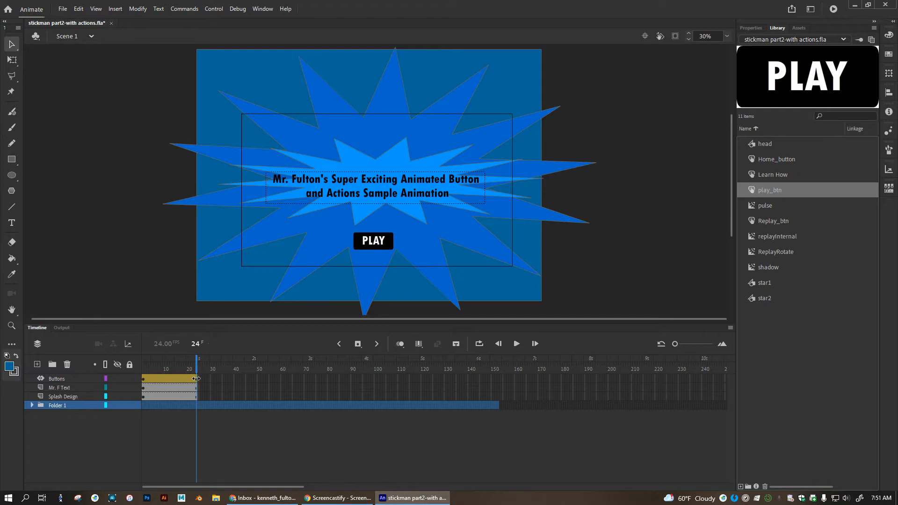
Select the PLAY button on the stage, show Actions and Code Snippets, and place their window clear of the button.
{"action": "left_click", "coordinate": [376, 243]}
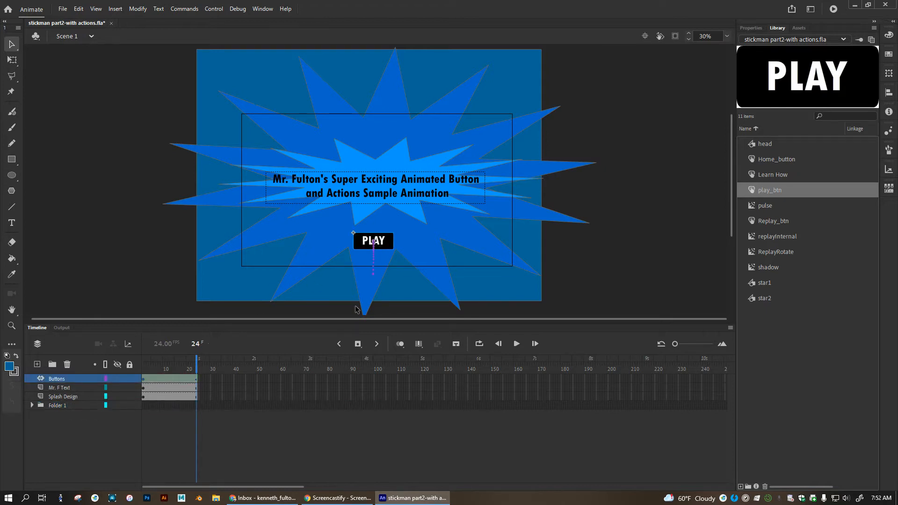
{"action": "left_click", "coordinate": [262, 9]}
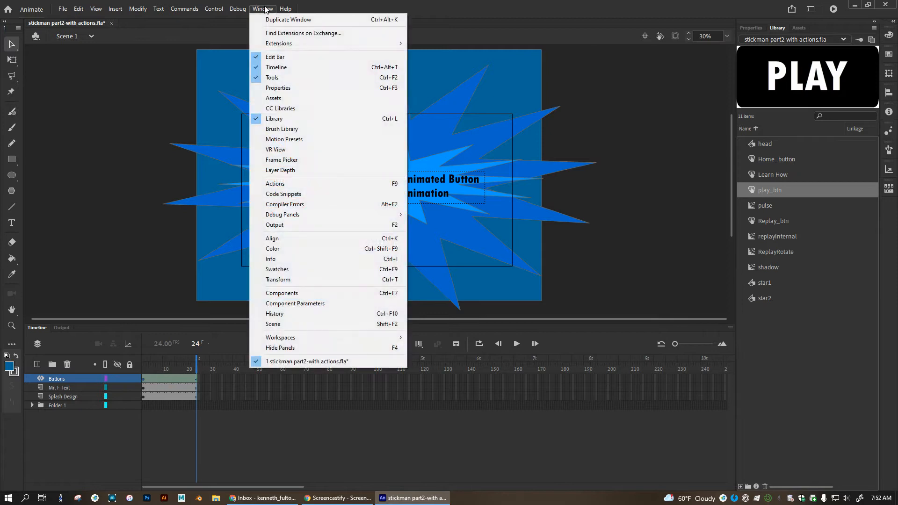
{"action": "left_click", "coordinate": [288, 183]}
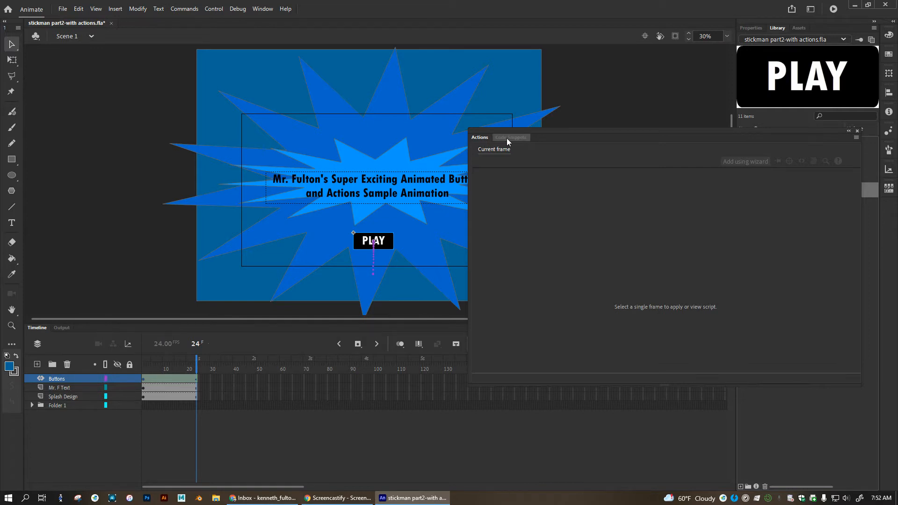
{"action": "left_click", "coordinate": [263, 11]}
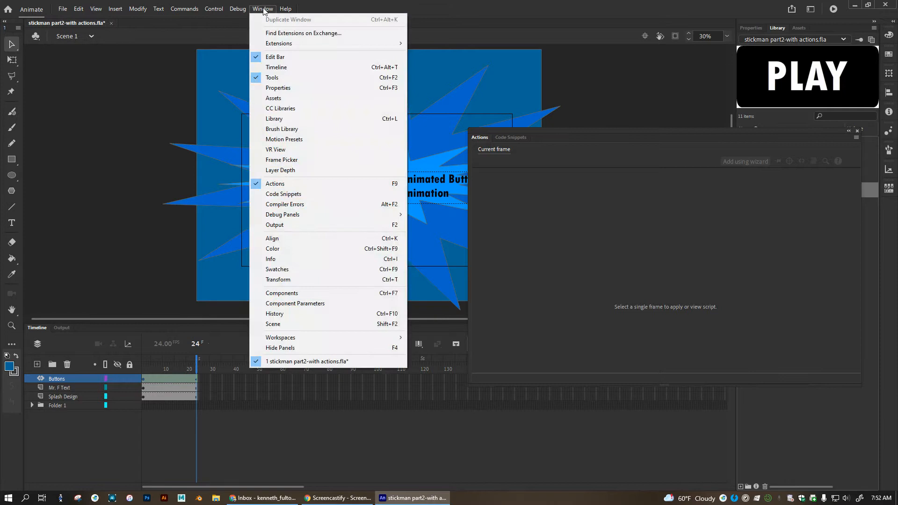
{"action": "left_click", "coordinate": [283, 194]}
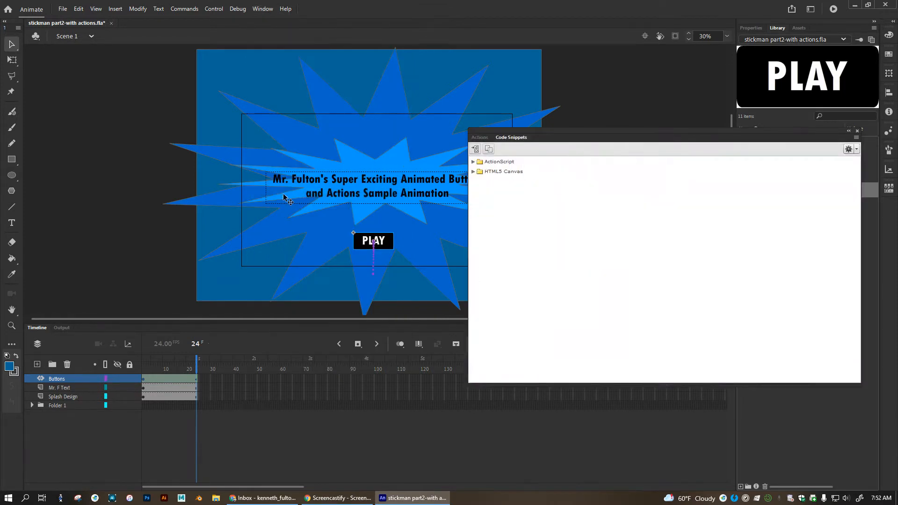
{"action": "mouse_move", "coordinate": [515, 139]}
{"action": "left_mouse_down"}
{"action": "mouse_move", "coordinate": [247, 146]}
{"action": "mouse_move", "coordinate": [374, 204]}
{"action": "mouse_move", "coordinate": [540, 134]}
{"action": "mouse_move", "coordinate": [535, 145]}
{"action": "mouse_move", "coordinate": [512, 140]}
{"action": "left_mouse_up"}
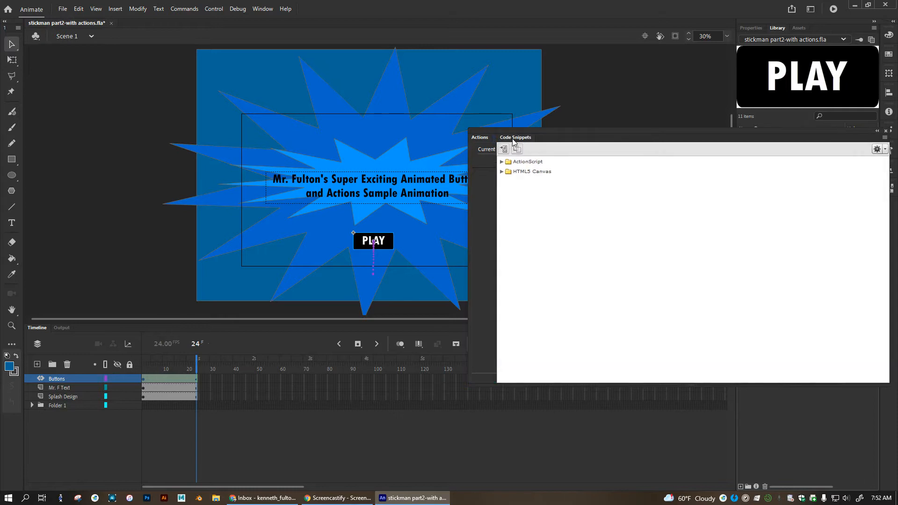
{"action": "left_click", "coordinate": [514, 137]}
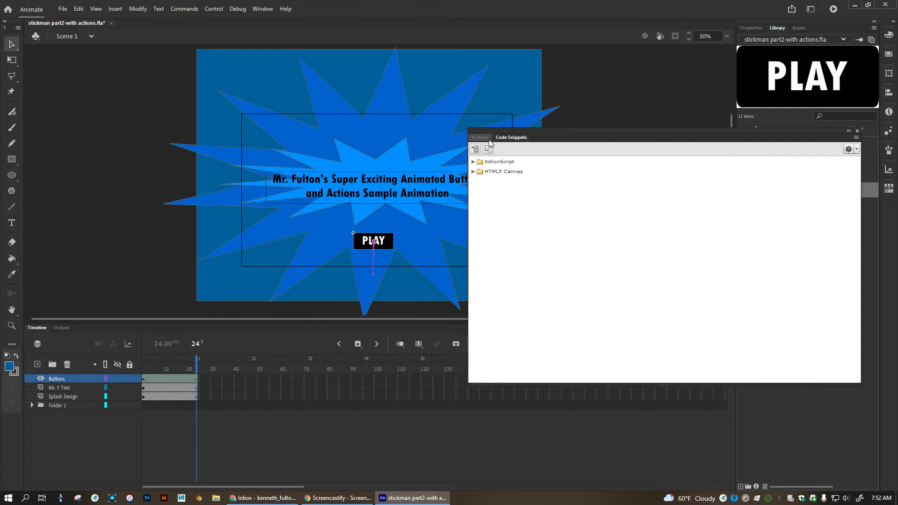
{"action": "left_click", "coordinate": [478, 137]}
{"action": "left_click", "coordinate": [512, 138]}
{"action": "left_click_drag", "start_coordinate": [526, 128], "coordinate": [610, 123]}
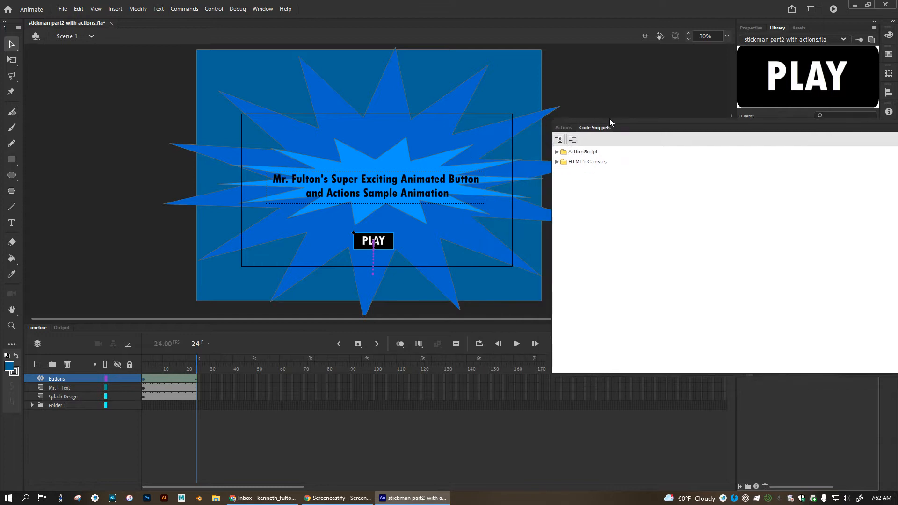
Browse the ActionScript code snippets in the Actions, Timeline Navigation and Animation categories.
{"action": "left_click", "coordinate": [556, 152]}
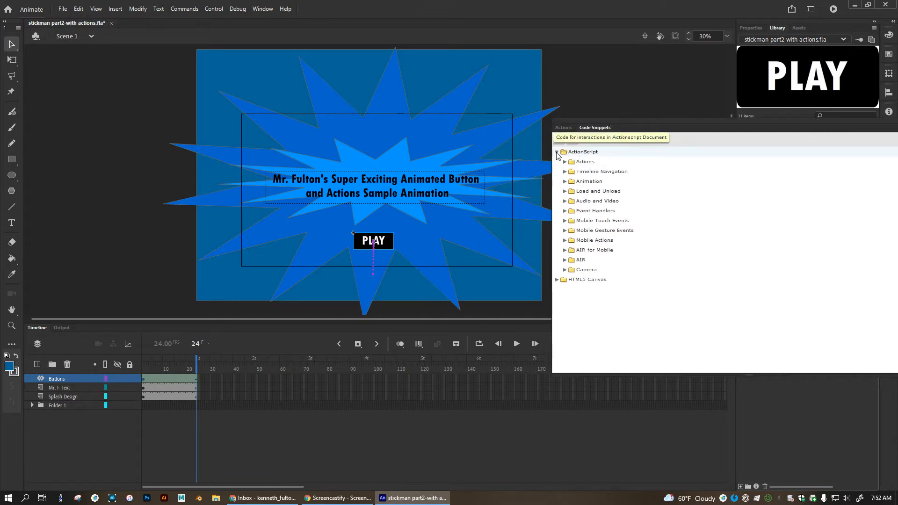
{"action": "left_click", "coordinate": [564, 162]}
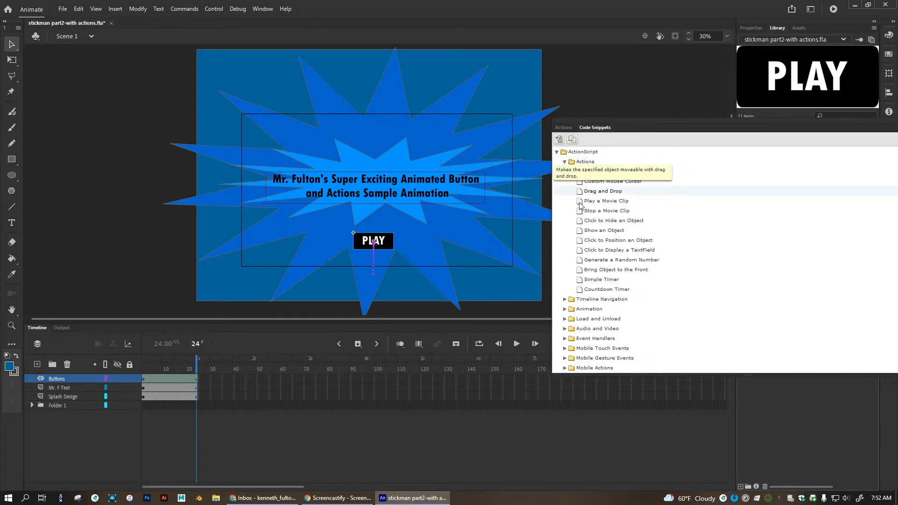
{"action": "left_click", "coordinate": [563, 162]}
{"action": "left_click", "coordinate": [563, 172]}
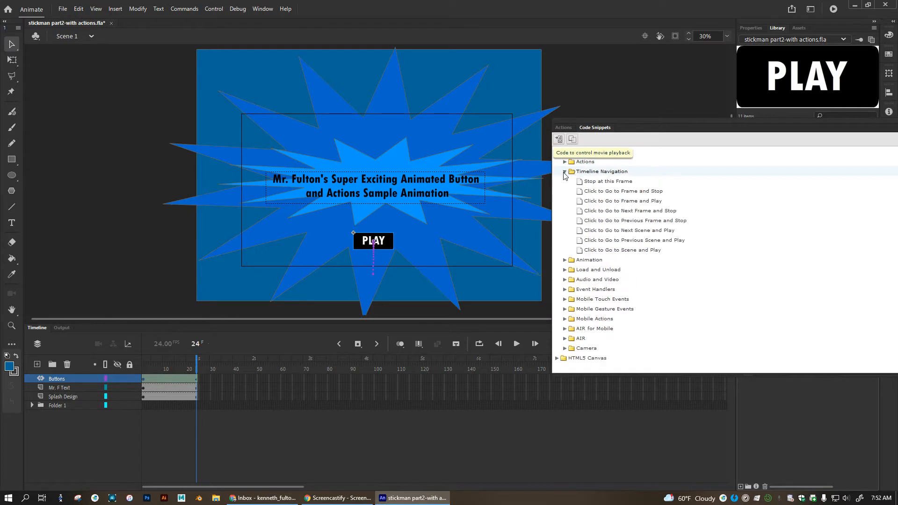
{"action": "left_click", "coordinate": [564, 172]}
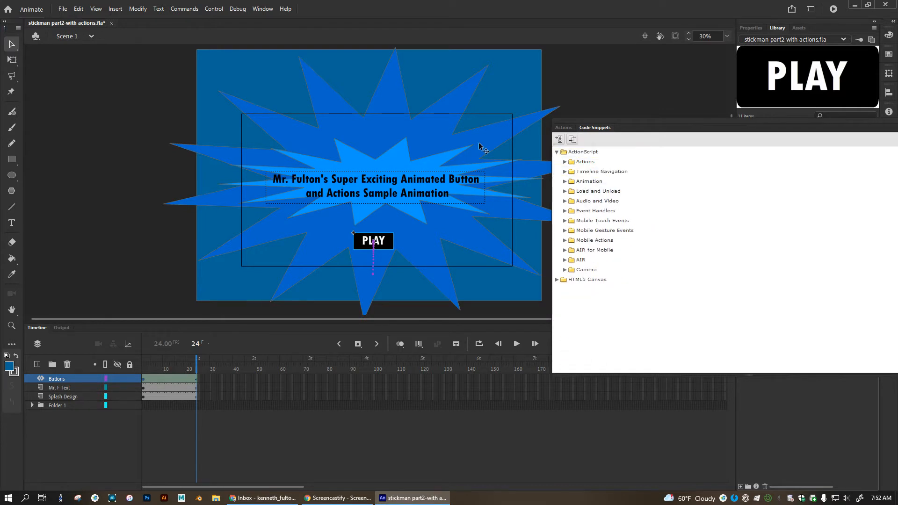
{"action": "left_click", "coordinate": [563, 182]}
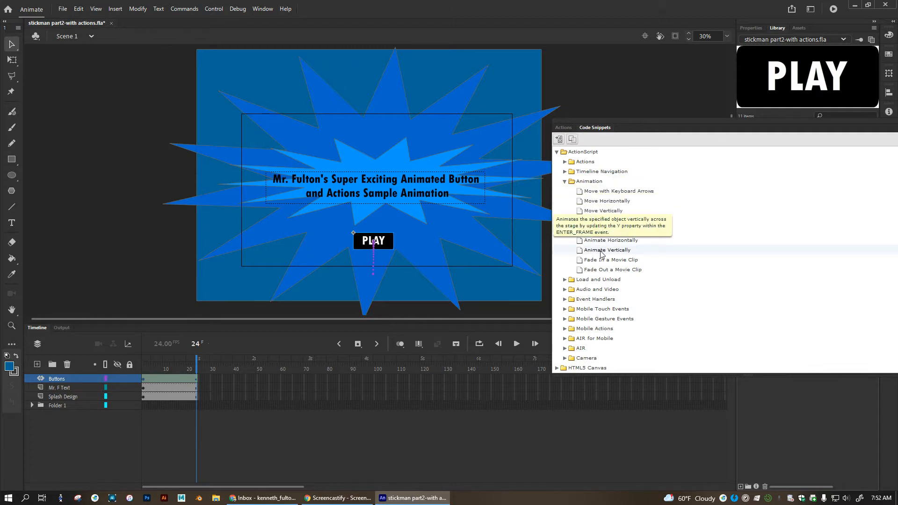
{"action": "left_click", "coordinate": [564, 181]}
{"action": "left_click", "coordinate": [564, 172]}
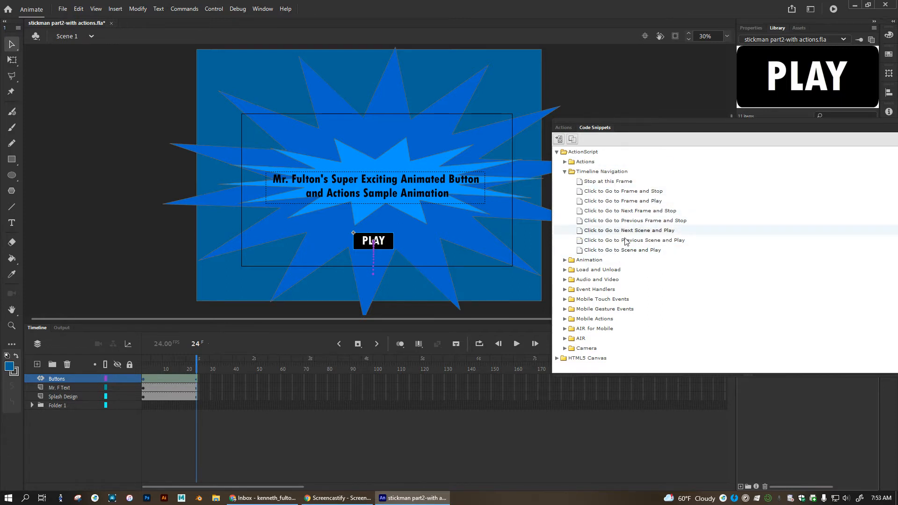
{"action": "left_click", "coordinate": [565, 168]}
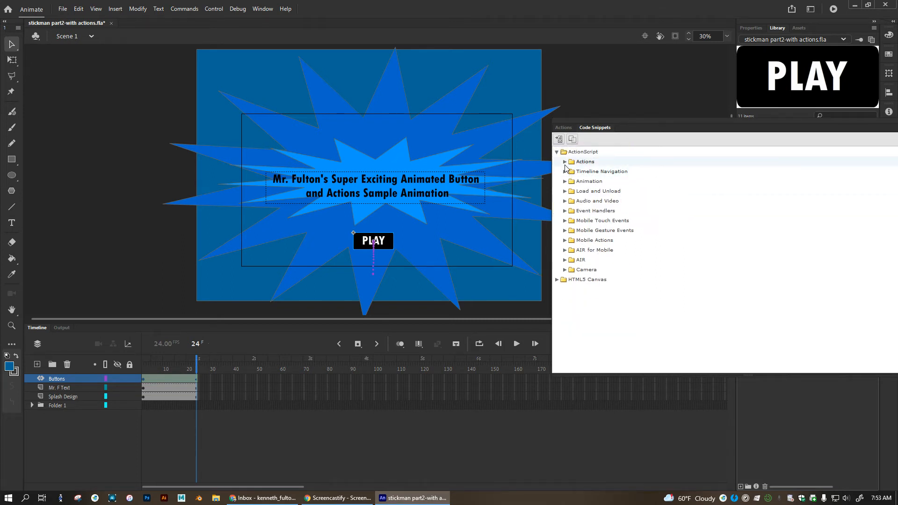
Try to apply the Timeline Navigation snippet Click to Go to Frame and Play to the unnamed PLAY button.
{"action": "left_click", "coordinate": [565, 172]}
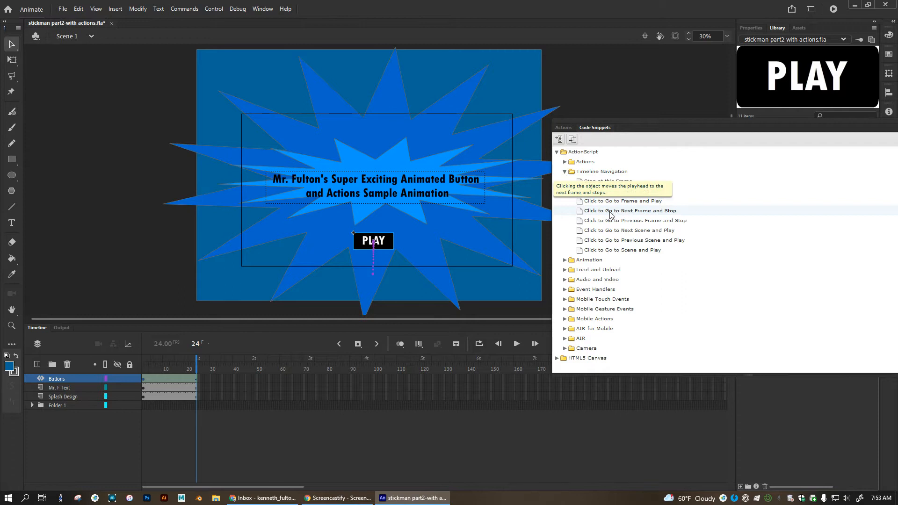
{"action": "double_click", "coordinate": [580, 203]}
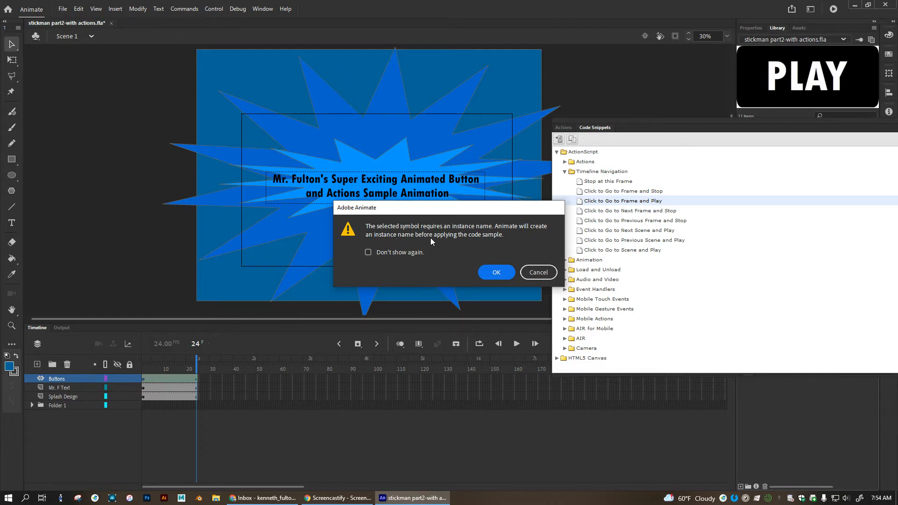
{"action": "left_click", "coordinate": [534, 274]}
Give the PLAY button on the stage the instance name Play_btn.
{"action": "left_click", "coordinate": [753, 29]}
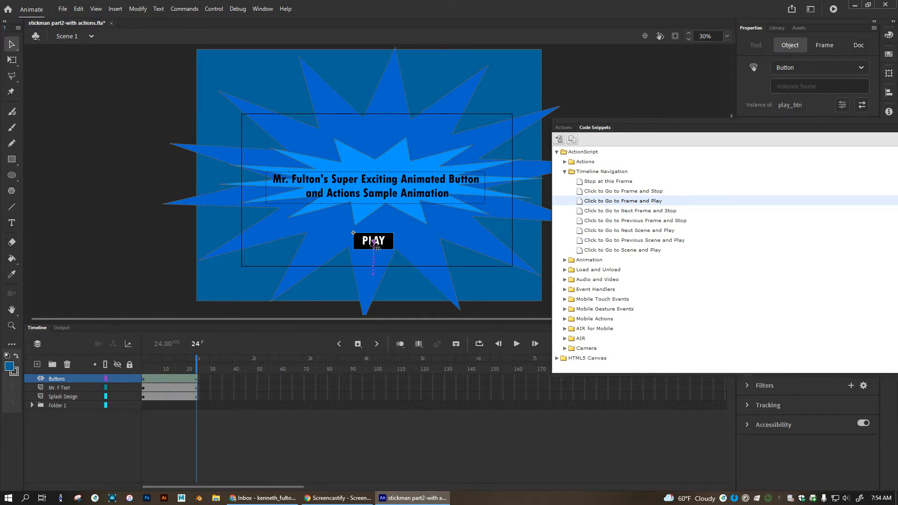
{"action": "left_click", "coordinate": [805, 86]}
{"action": "type", "text": "Pla"}
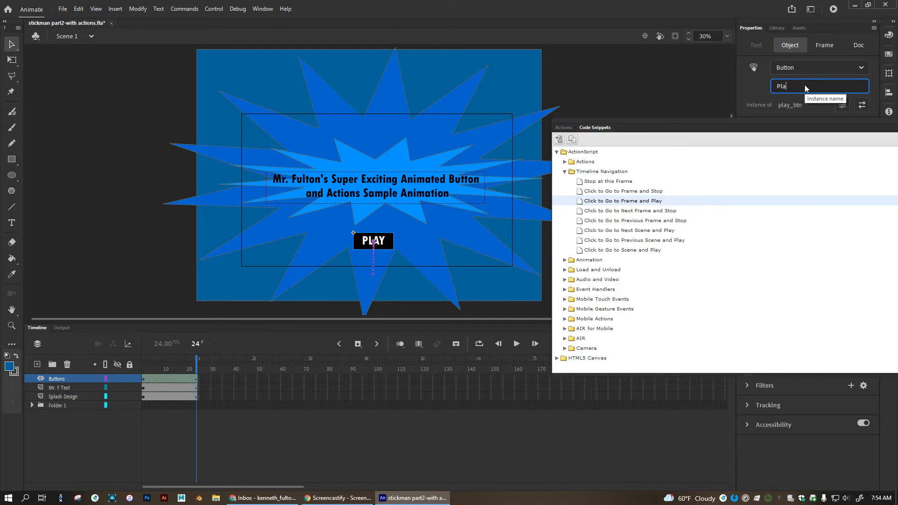
{"action": "type", "text": "y_btn"}
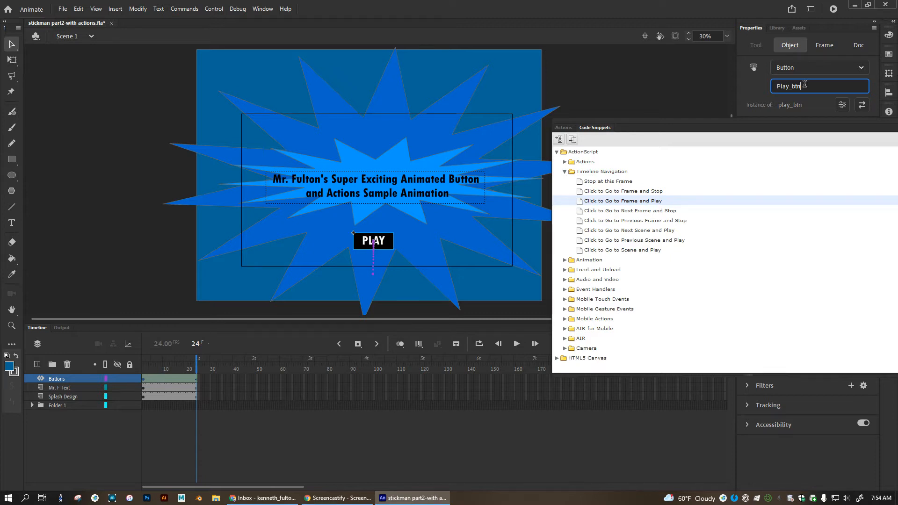
{"action": "key", "text": "Return"}
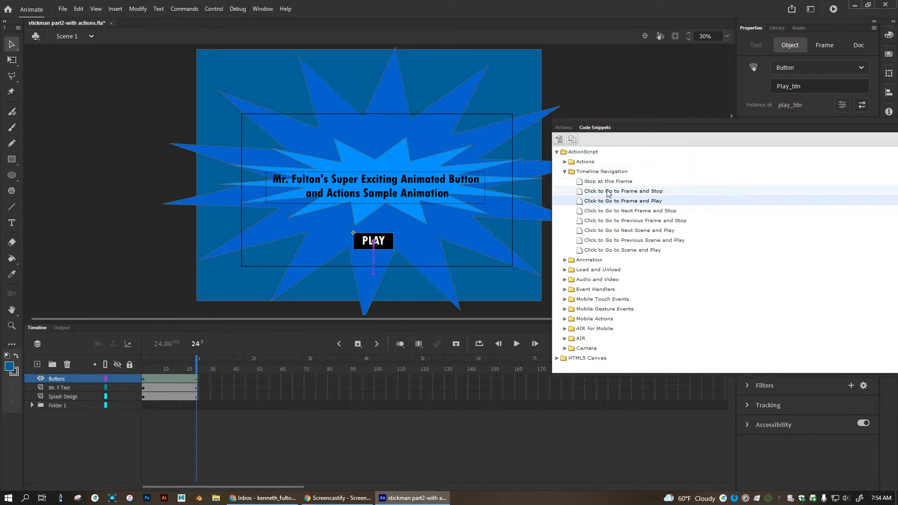
Apply the Click to Go to Frame and Play snippet to Play_btn at frame 24, and widen and reposition the script window.
{"action": "double_click", "coordinate": [580, 205]}
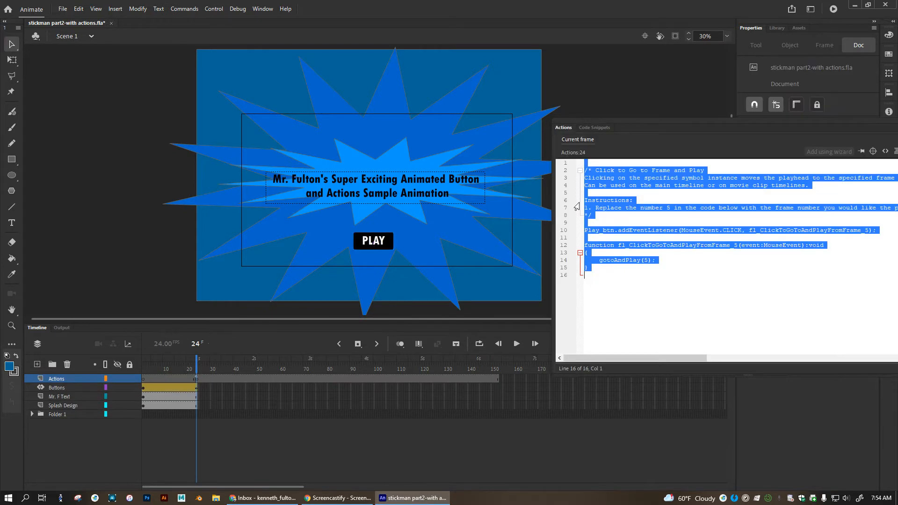
{"action": "left_click_drag", "start_coordinate": [663, 119], "coordinate": [573, 98]}
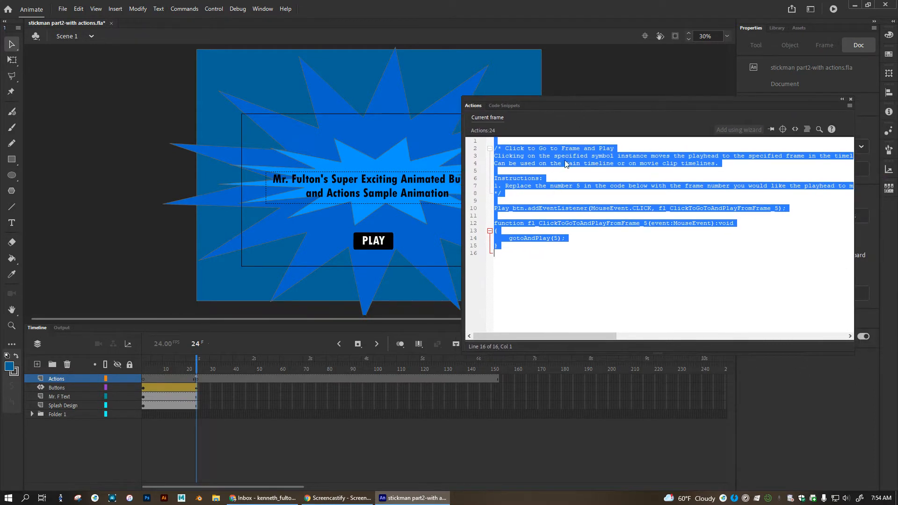
{"action": "left_click", "coordinate": [593, 258]}
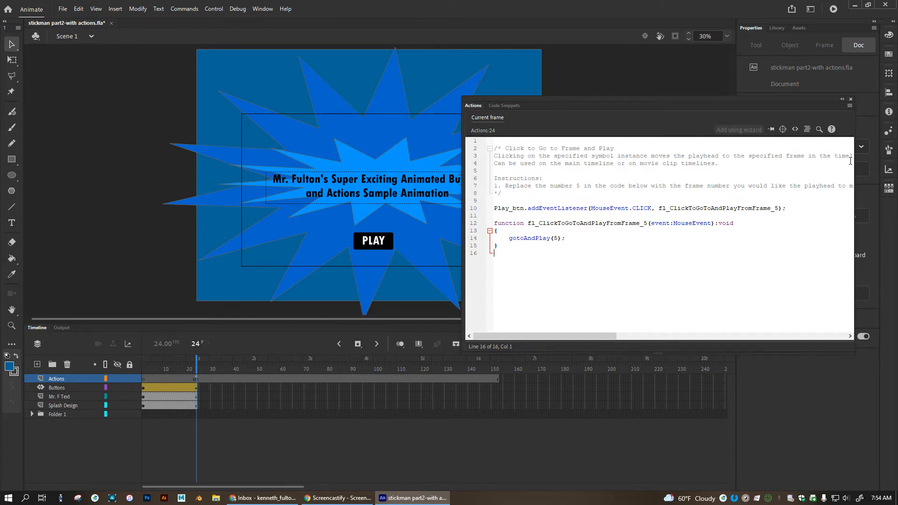
{"action": "left_click_drag", "start_coordinate": [854, 164], "coordinate": [892, 164]}
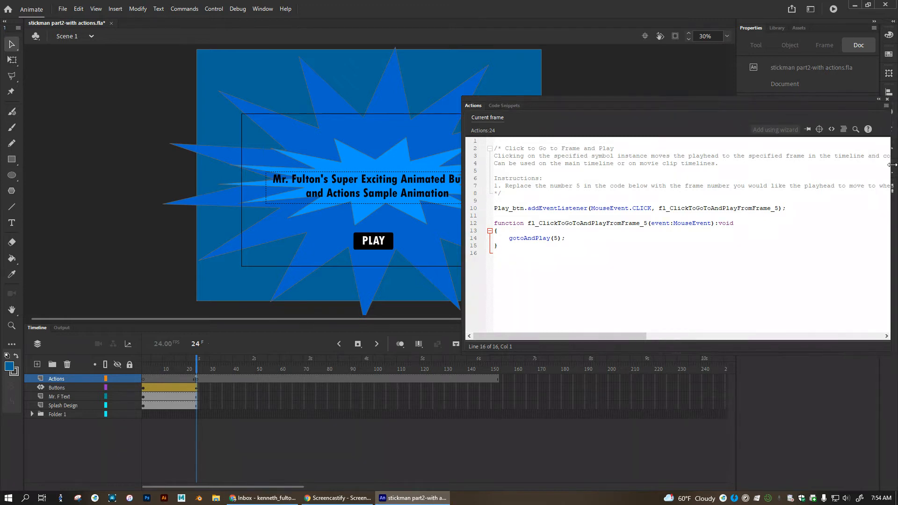
{"action": "left_click_drag", "start_coordinate": [751, 102], "coordinate": [526, 91]}
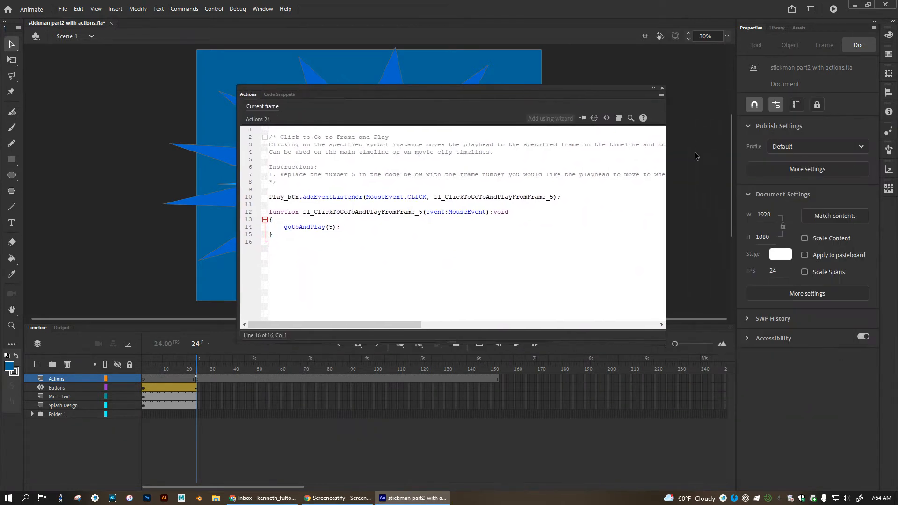
Resize the Actions window to read the snippet's instructions, and move it clear of the PLAY button on the stage.
{"action": "left_click_drag", "start_coordinate": [665, 163], "coordinate": [811, 160]}
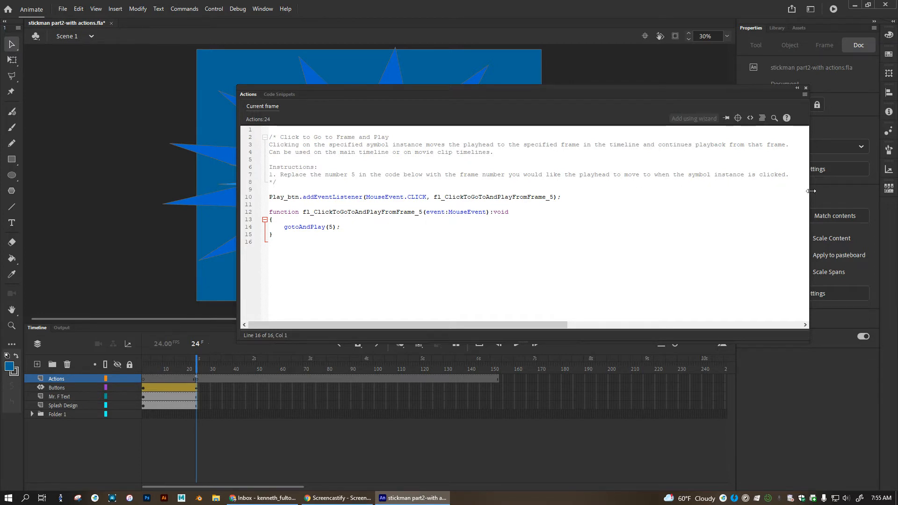
{"action": "left_click_drag", "start_coordinate": [811, 191], "coordinate": [733, 190]}
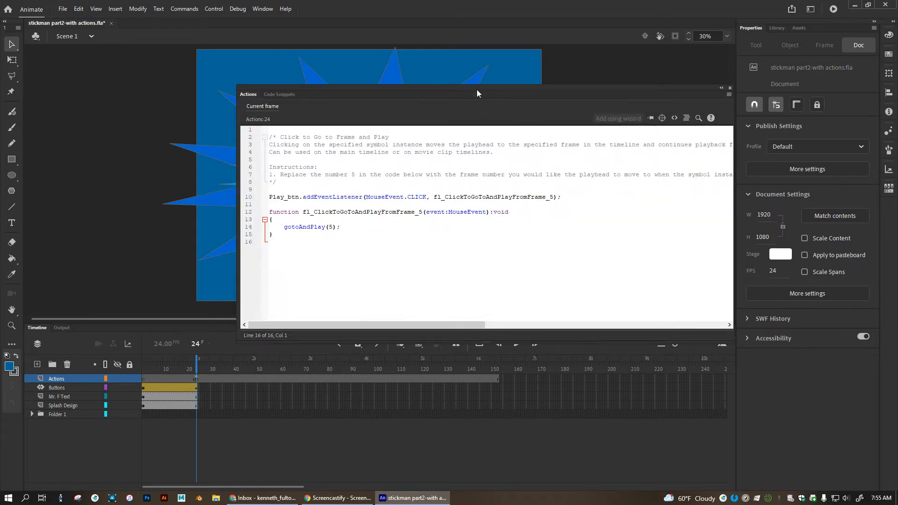
{"action": "left_click_drag", "start_coordinate": [477, 86], "coordinate": [680, 101]}
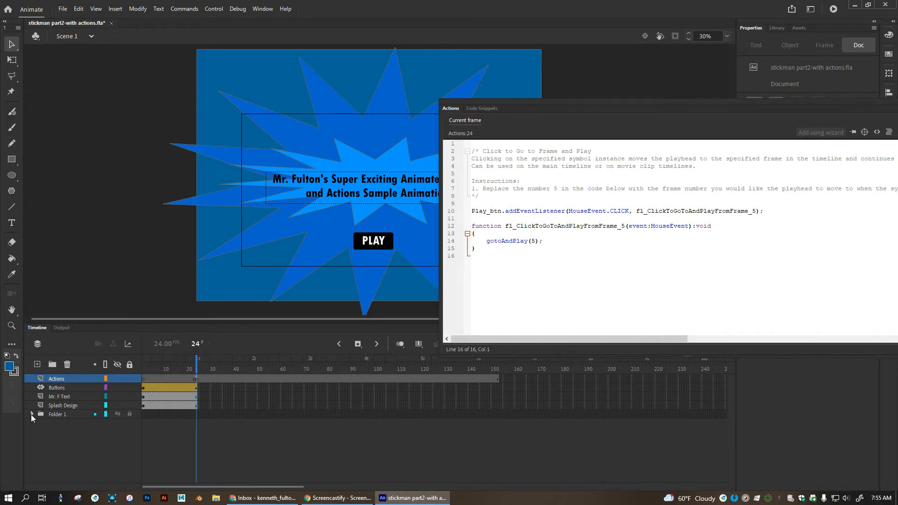
Examine frame 25, the layers in Folder 1 and the end of the Buttons layer to find where the stickman animation starts.
{"action": "left_click", "coordinate": [199, 359]}
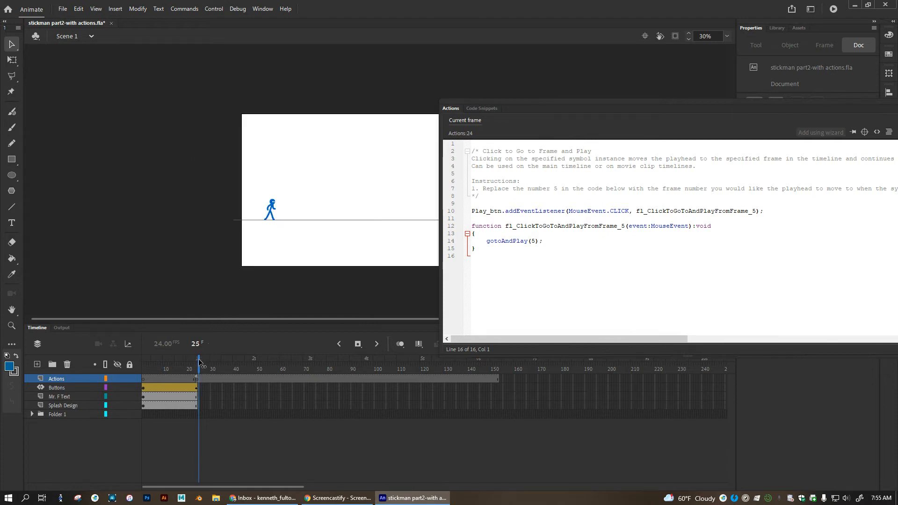
{"action": "left_click", "coordinate": [32, 415]}
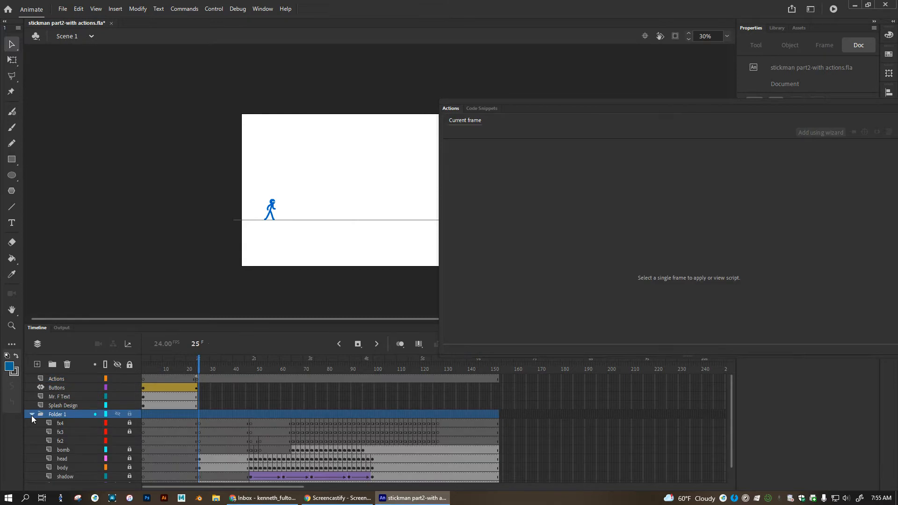
{"action": "left_click", "coordinate": [32, 414]}
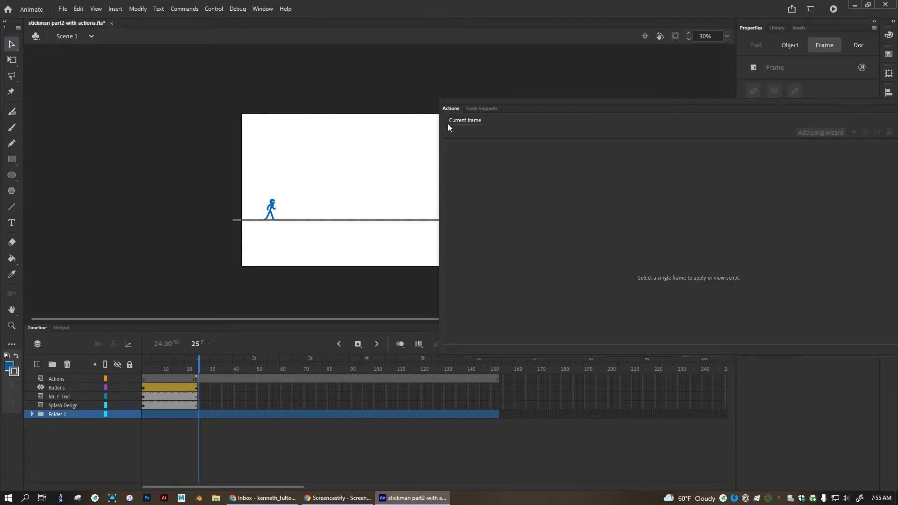
{"action": "left_click", "coordinate": [478, 108]}
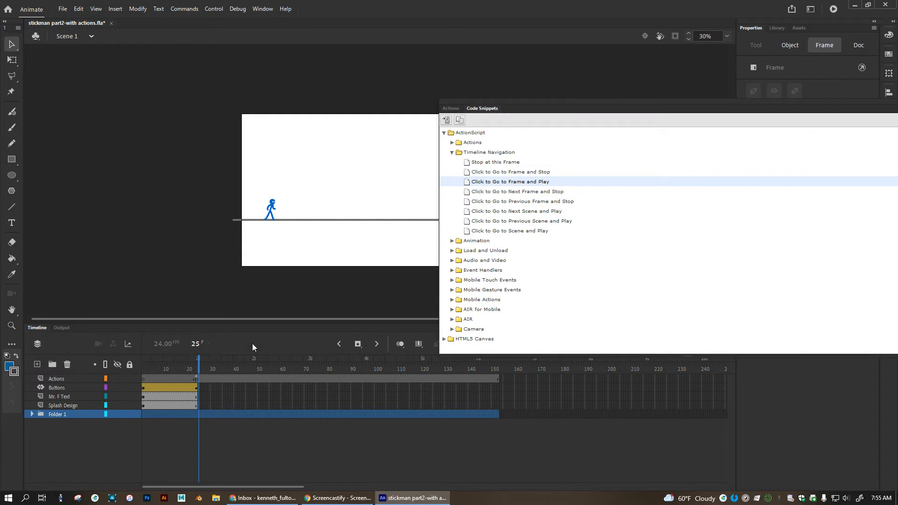
{"action": "left_click", "coordinate": [453, 108]}
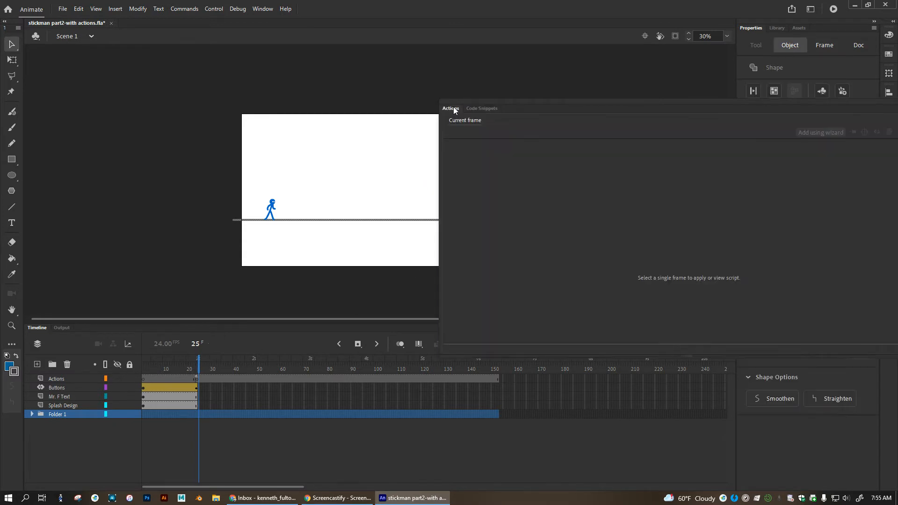
{"action": "left_click", "coordinate": [60, 388]}
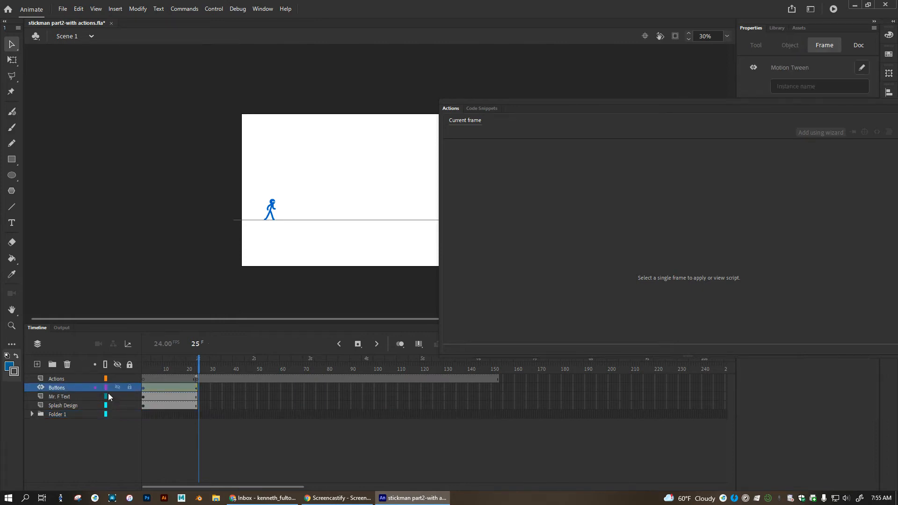
{"action": "left_click", "coordinate": [195, 388]}
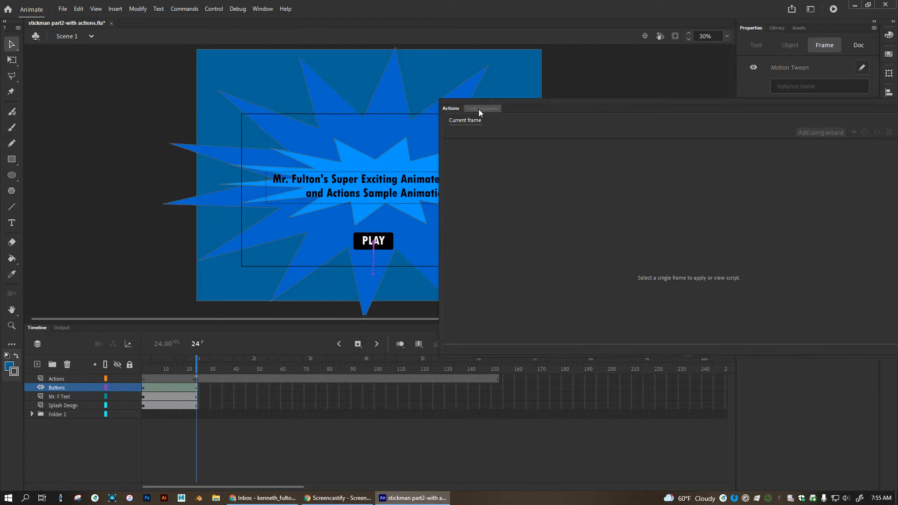
Set the gotoAndPlay target to frame 25 in the Actions layer's frame 24 script, and move the script window off the stage.
{"action": "left_click", "coordinate": [196, 379]}
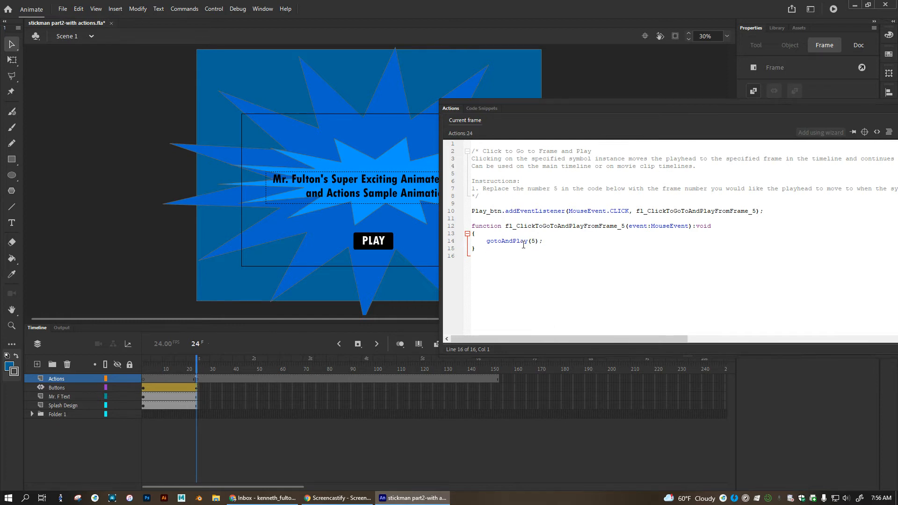
{"action": "type", "text": "2"}
{"action": "left_click", "coordinate": [491, 296]}
{"action": "left_click_drag", "start_coordinate": [594, 100], "coordinate": [0, 211]}
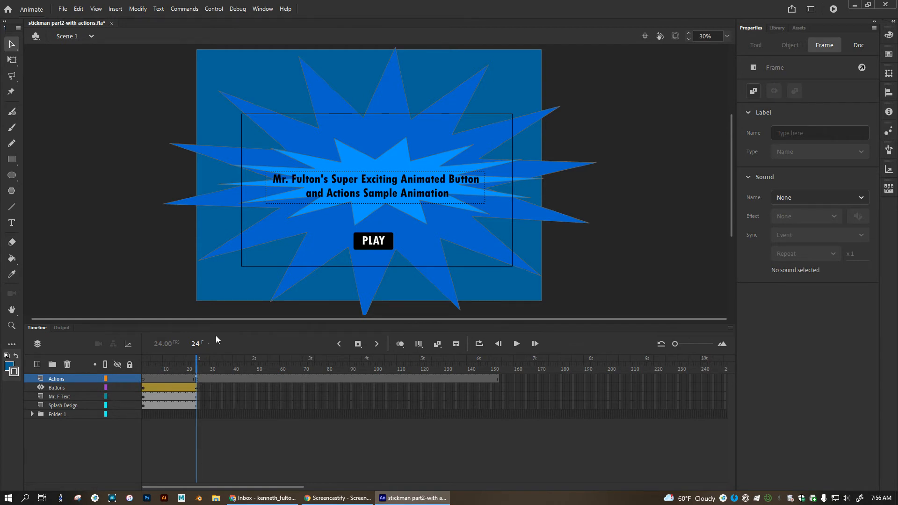
Test the movie by trying the PLAY button on the splash screen, and close the preview.
{"action": "key", "text": "ctrl+Return"}
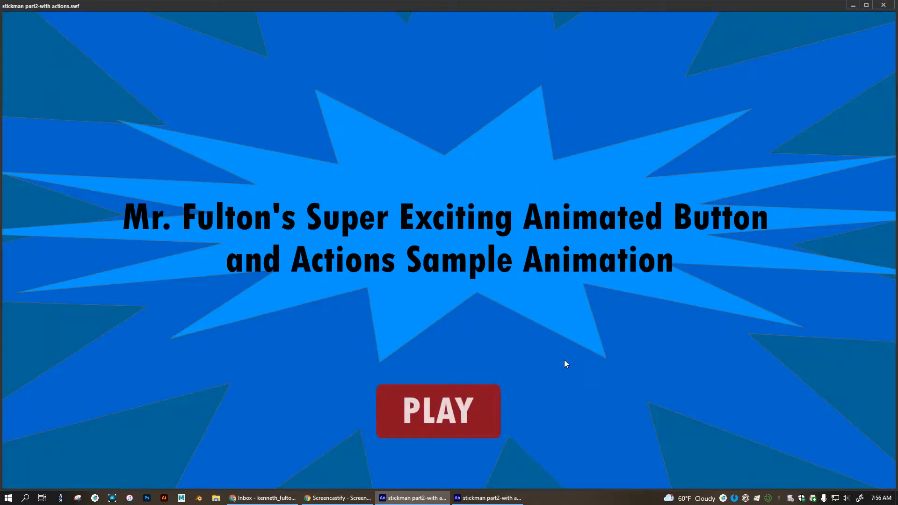
{"action": "left_click", "coordinate": [473, 402]}
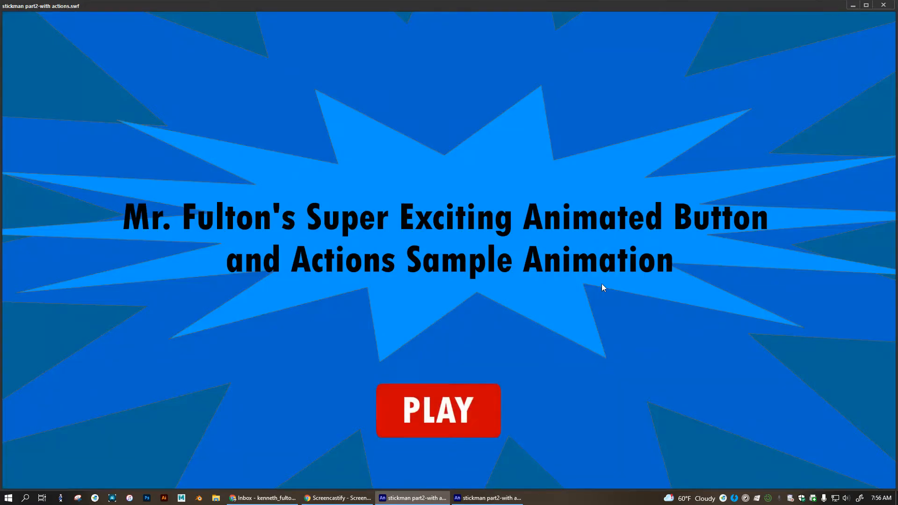
{"action": "left_click", "coordinate": [438, 410]}
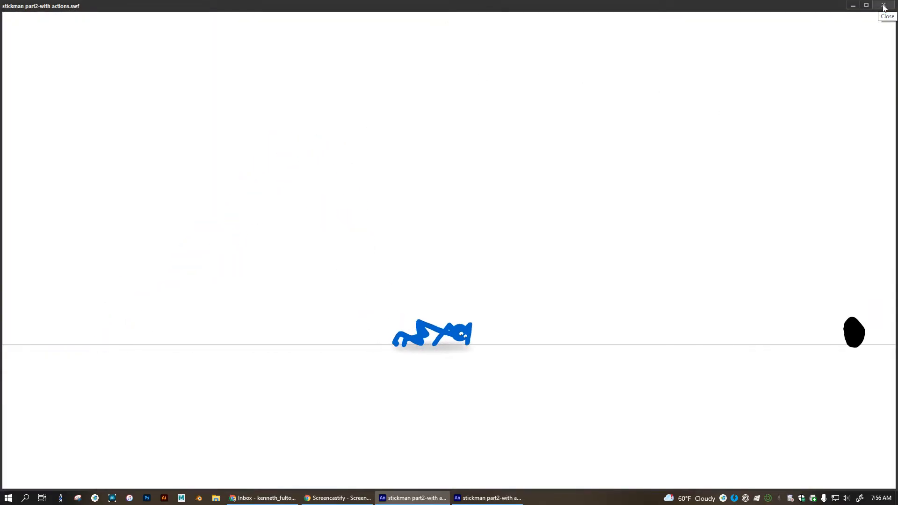
{"action": "left_click", "coordinate": [883, 7]}
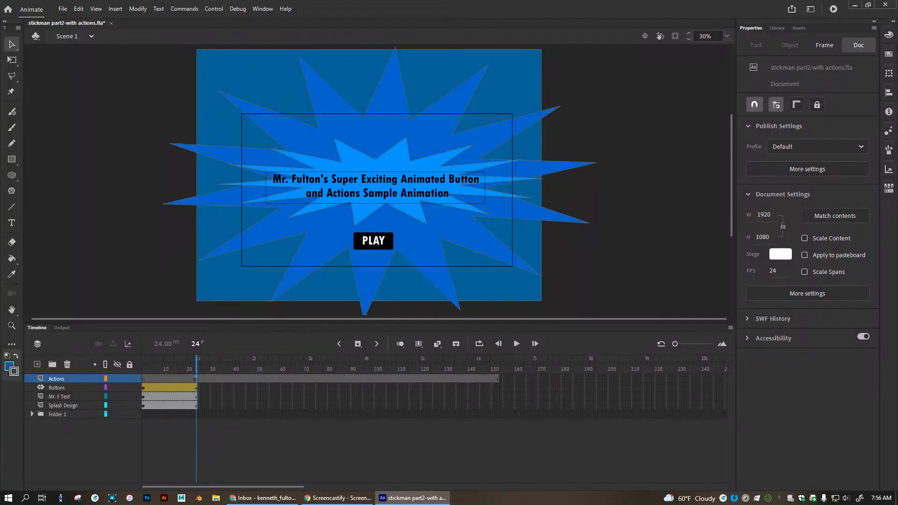
Add the Timeline Navigation snippet Stop at this Frame to the frame 24 script, and move the script window off the stage.
{"action": "left_click_drag", "start_coordinate": [1, 195], "coordinate": [568, 146]}
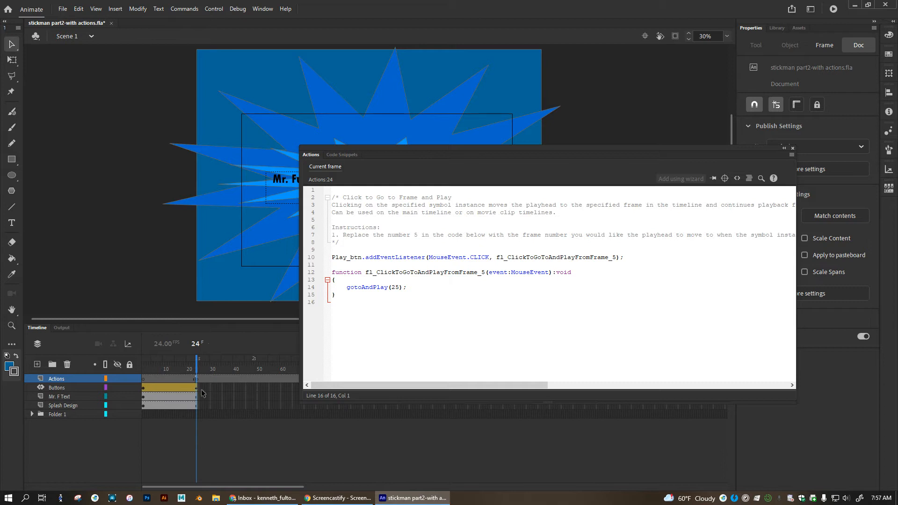
{"action": "left_click", "coordinate": [337, 155]}
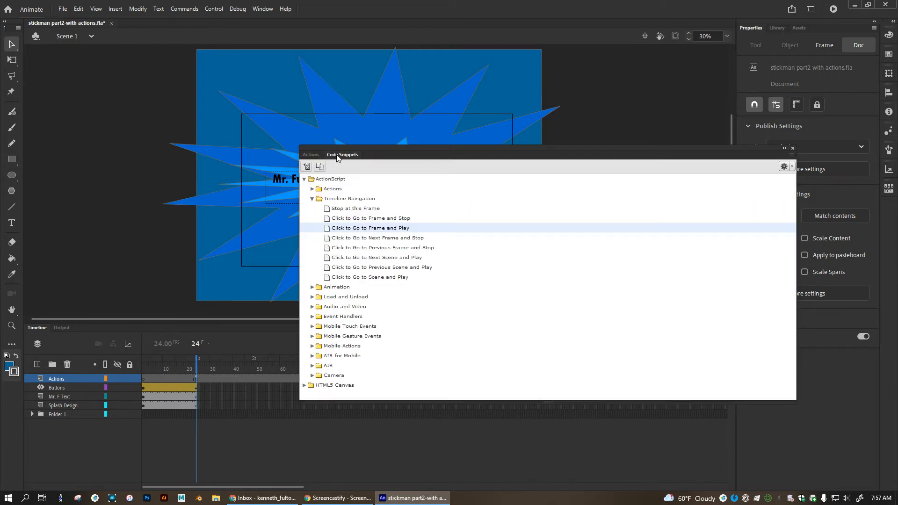
{"action": "double_click", "coordinate": [341, 209]}
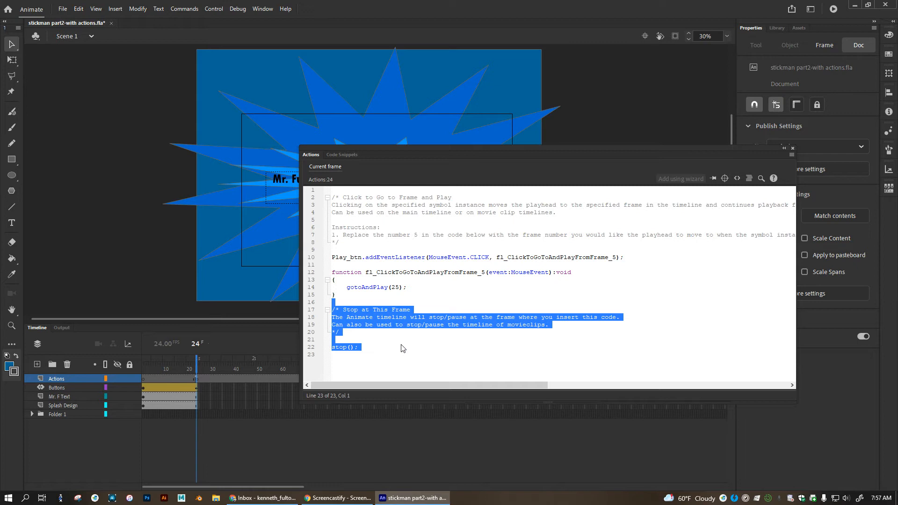
{"action": "left_click", "coordinate": [446, 366]}
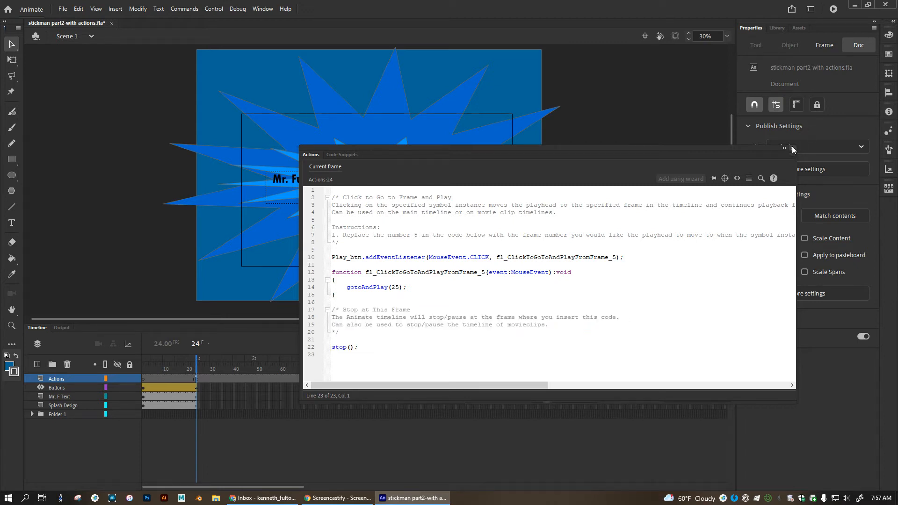
{"action": "left_click_drag", "start_coordinate": [792, 149], "coordinate": [0, 185]}
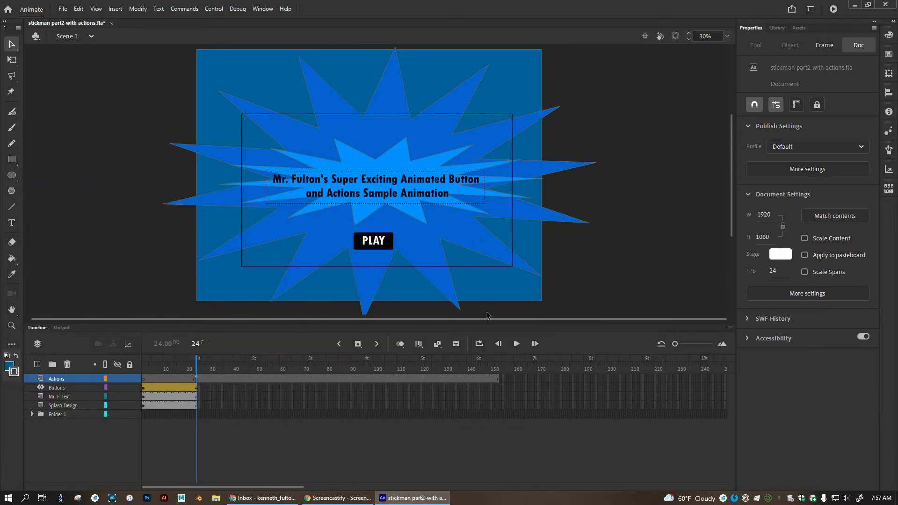
Test the movie to check the stop on the splash screen and the PLAY button, comparing it with the frame 24 script.
{"action": "key", "text": "ctrl+Return"}
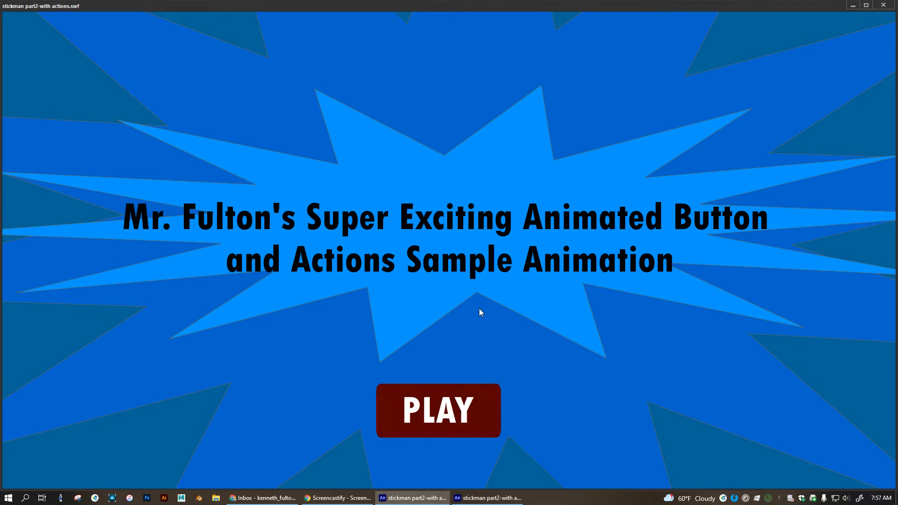
{"action": "left_click", "coordinate": [455, 410]}
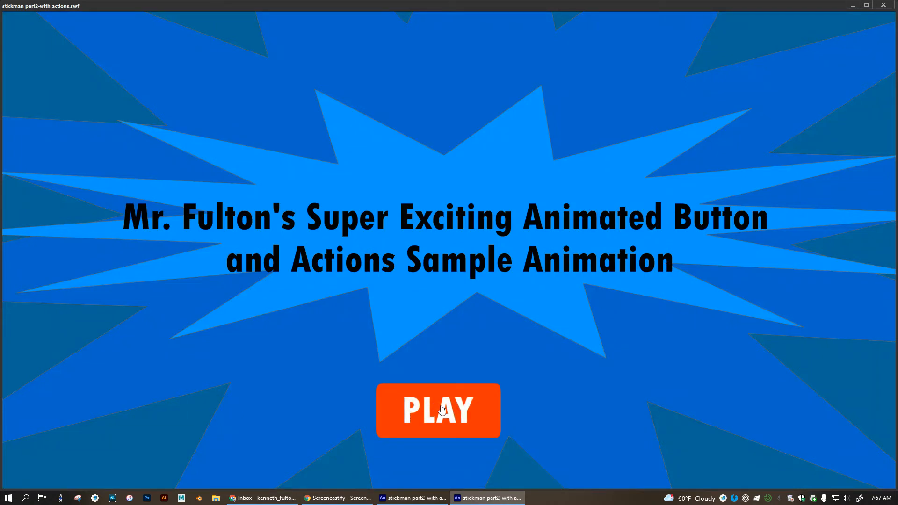
{"action": "left_click_drag", "start_coordinate": [0, 166], "coordinate": [502, 63]}
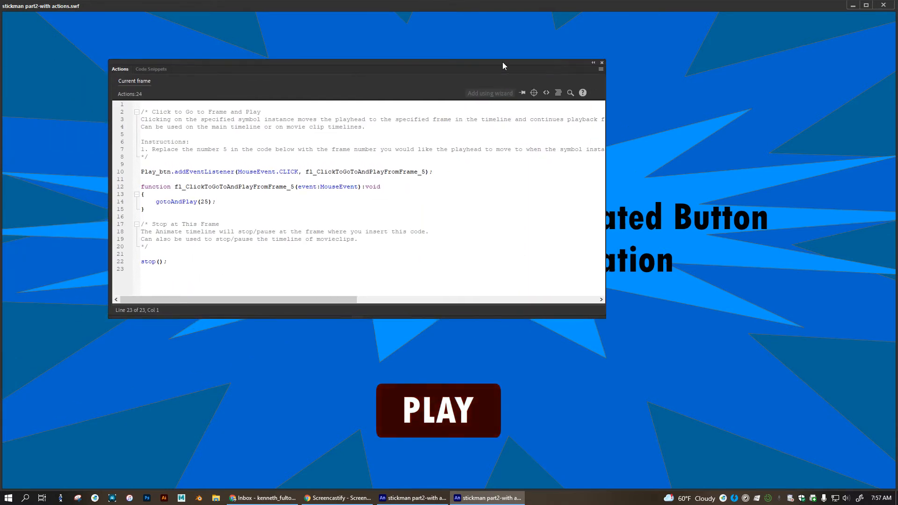
{"action": "left_click", "coordinate": [882, 5]}
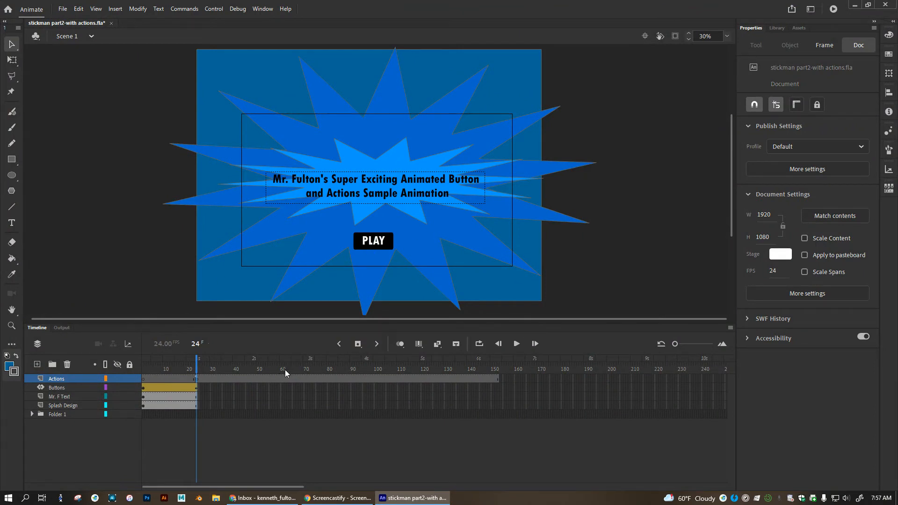
Add the Stop at this Frame snippet to the Actions layer at the animation's last frame, 153, and close the script window.
{"action": "left_click", "coordinate": [32, 414]}
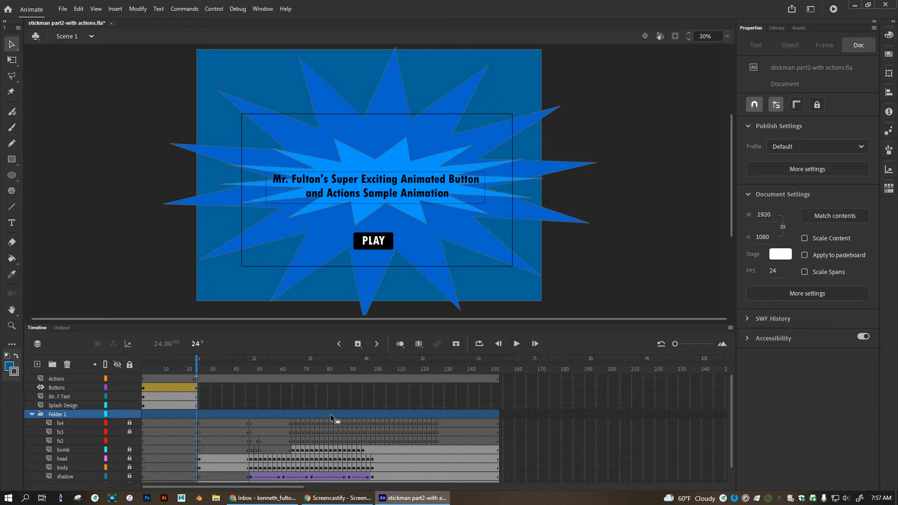
{"action": "left_click", "coordinate": [499, 381]}
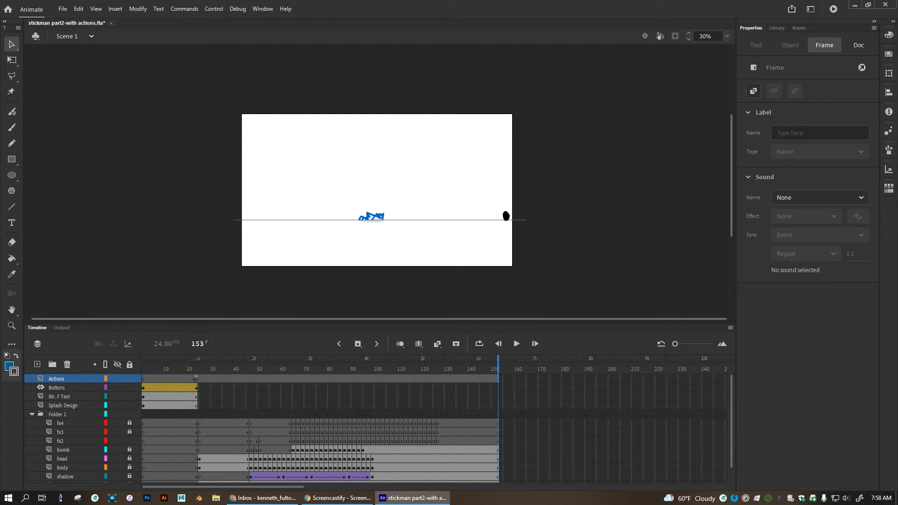
{"action": "left_click_drag", "start_coordinate": [0, 100], "coordinate": [566, 83]}
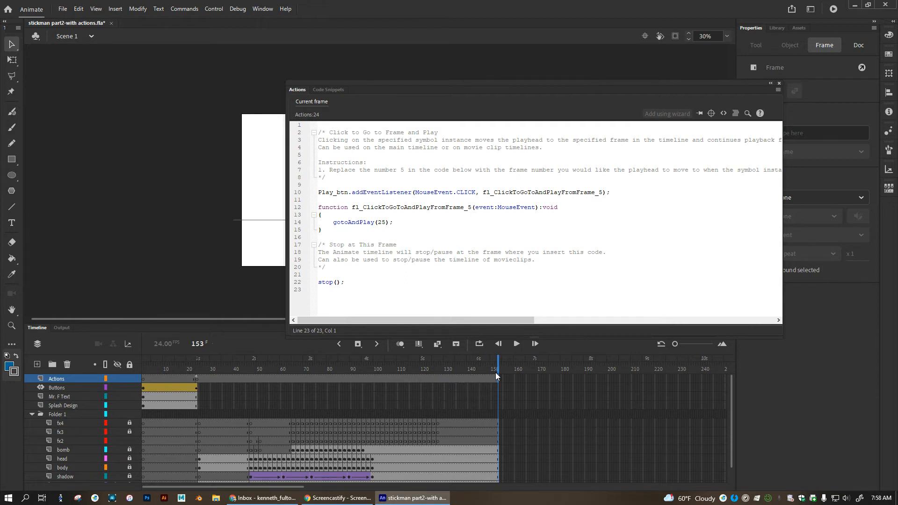
{"action": "left_click", "coordinate": [338, 90]}
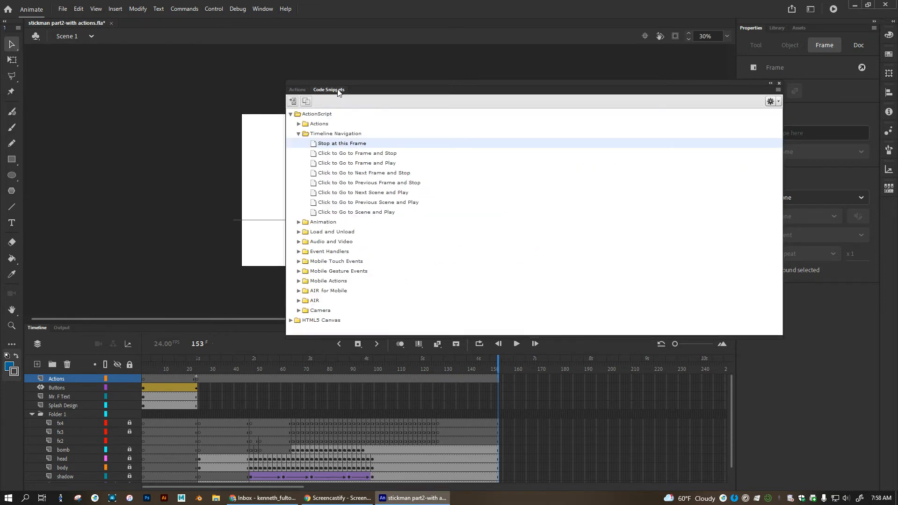
{"action": "double_click", "coordinate": [314, 144]}
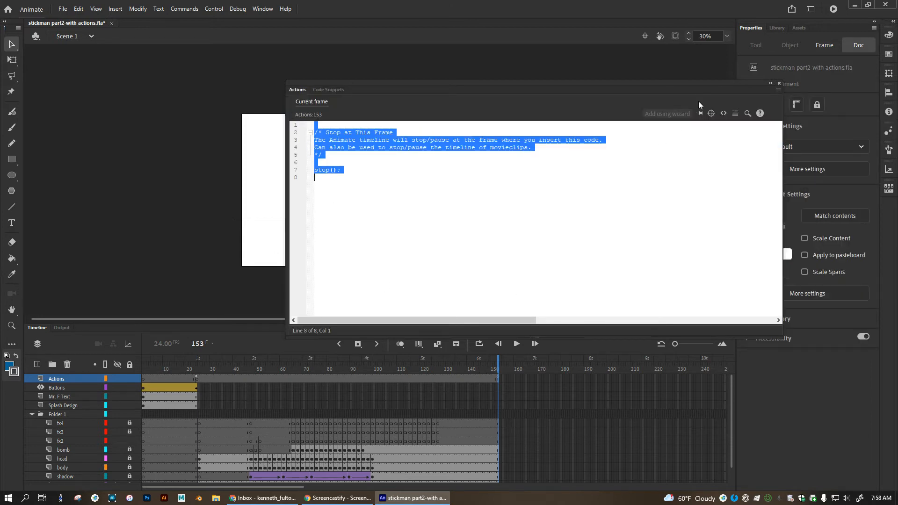
{"action": "left_click", "coordinate": [777, 84]}
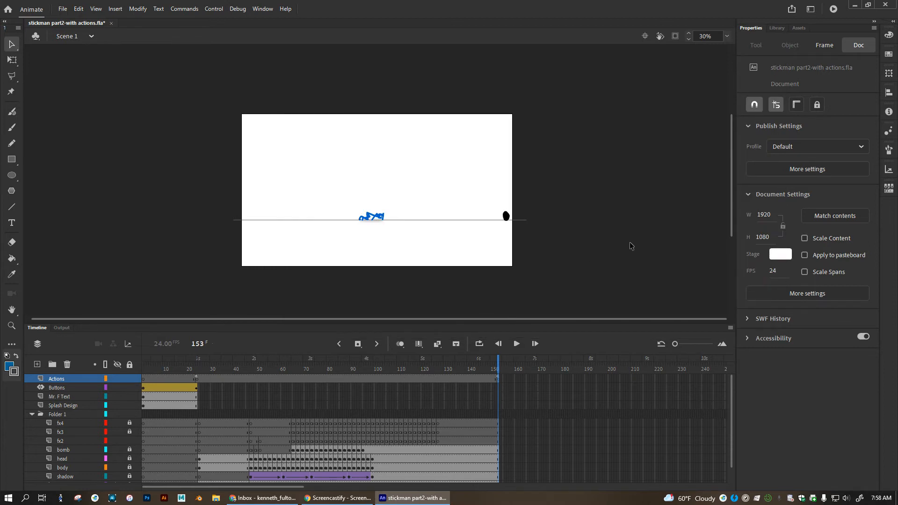
Test the movie from the PLAY button through to the final frame, and close the preview.
{"action": "key", "text": "ctrl+Return"}
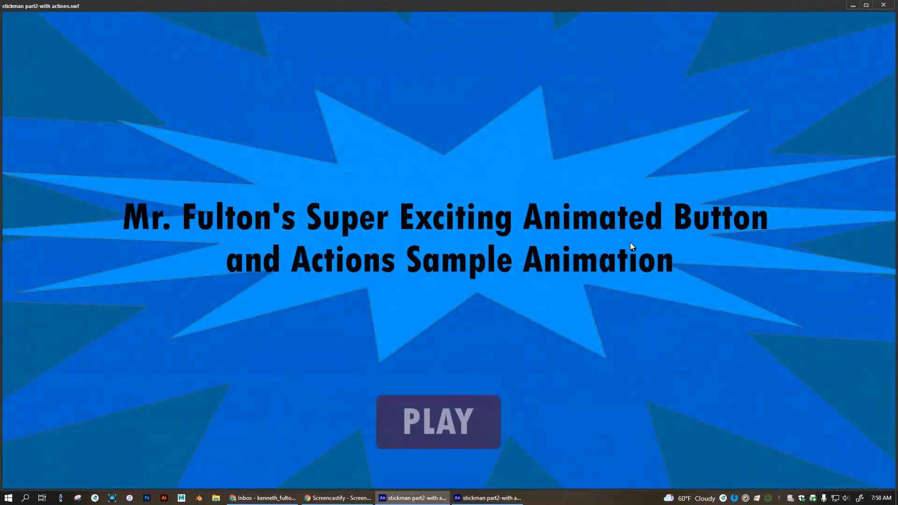
{"action": "left_click", "coordinate": [484, 396]}
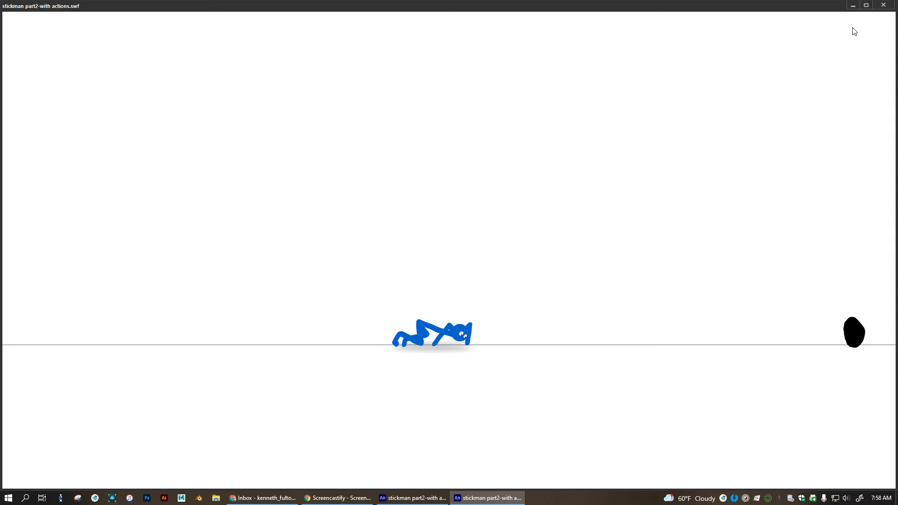
{"action": "left_click", "coordinate": [891, 5]}
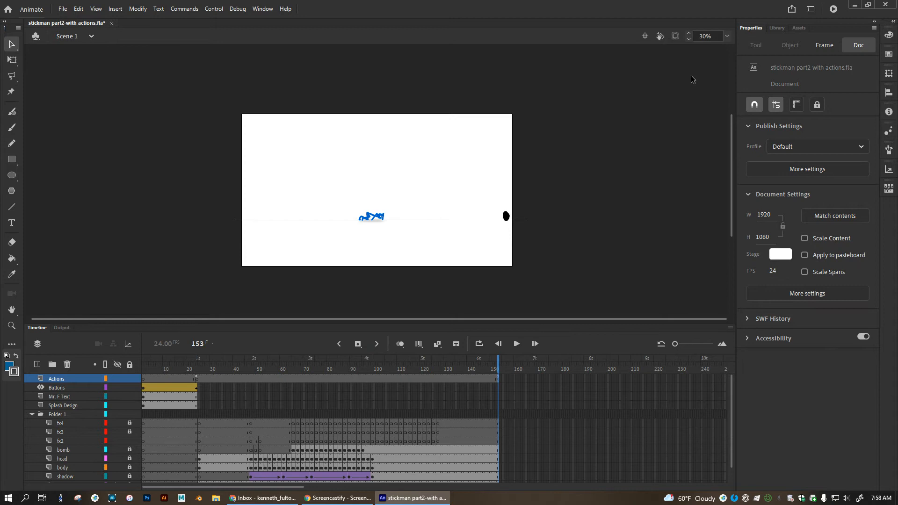
Add blank keyframes to the Buttons layer at frame 25 and at the last frame, 153, and show the library.
{"action": "left_click", "coordinate": [777, 28]}
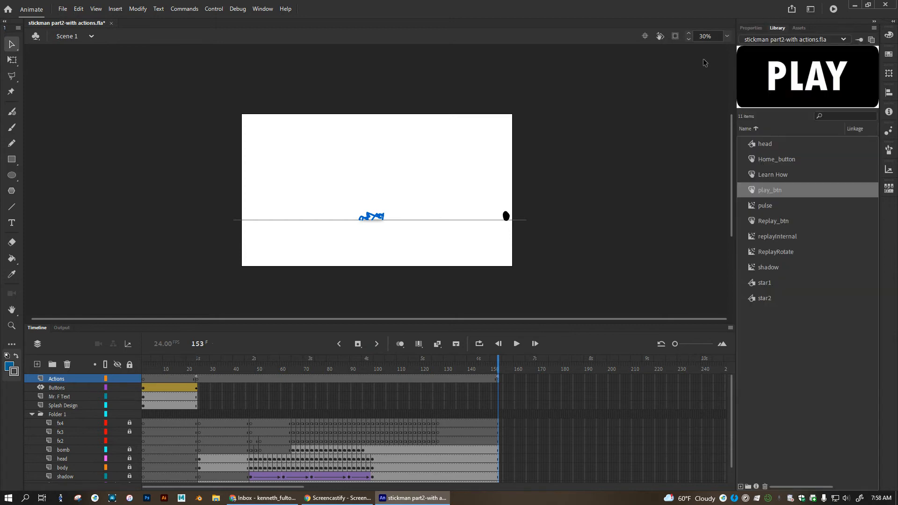
{"action": "left_click", "coordinate": [201, 389]}
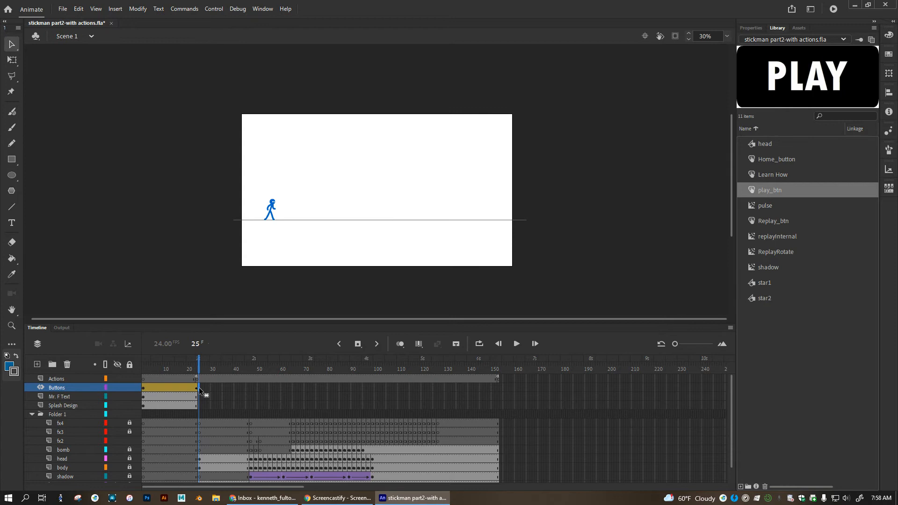
{"action": "right_click", "coordinate": [201, 389]}
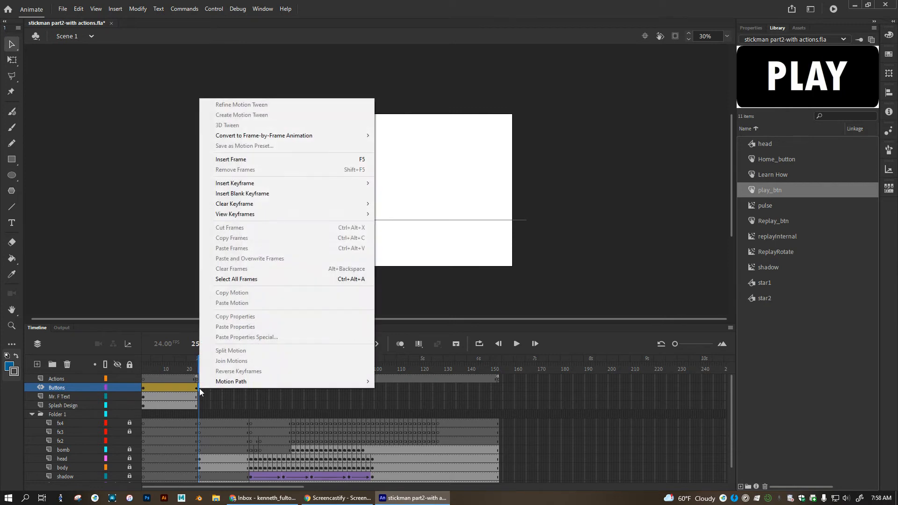
{"action": "left_click", "coordinate": [238, 194]}
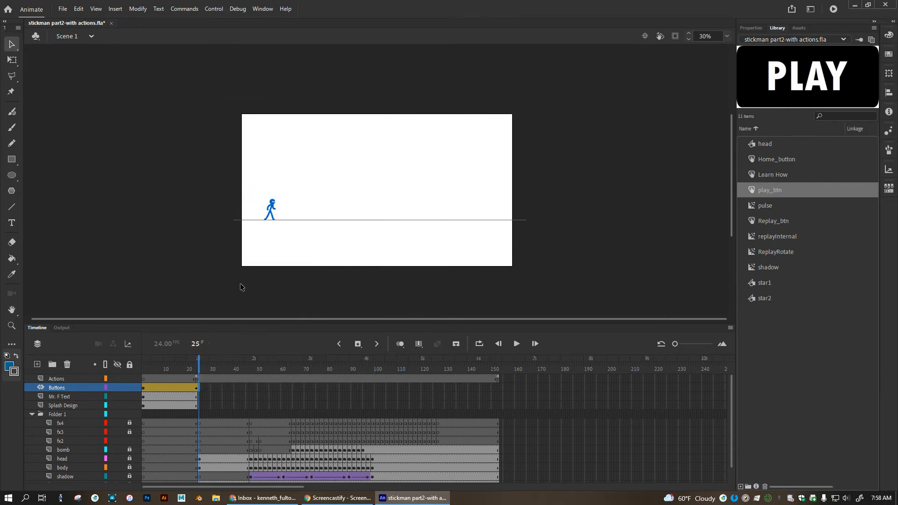
{"action": "left_click", "coordinate": [498, 387]}
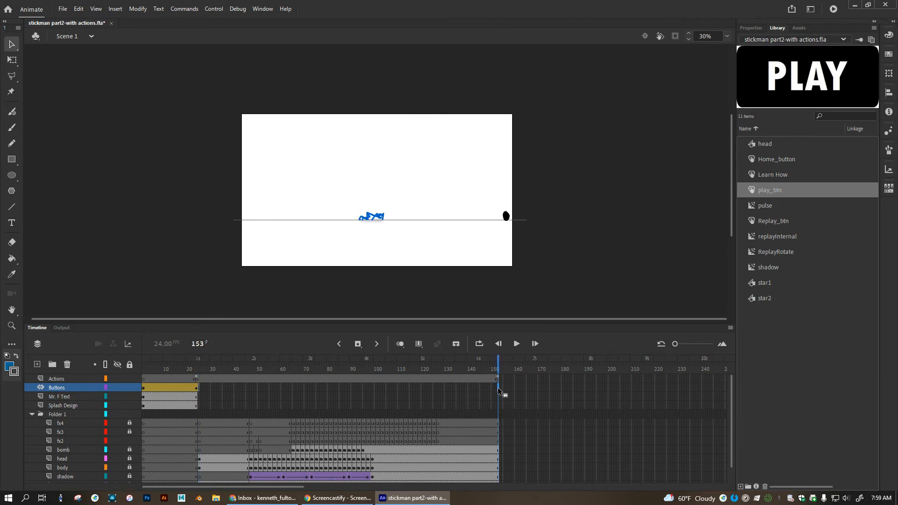
{"action": "key", "text": "F5"}
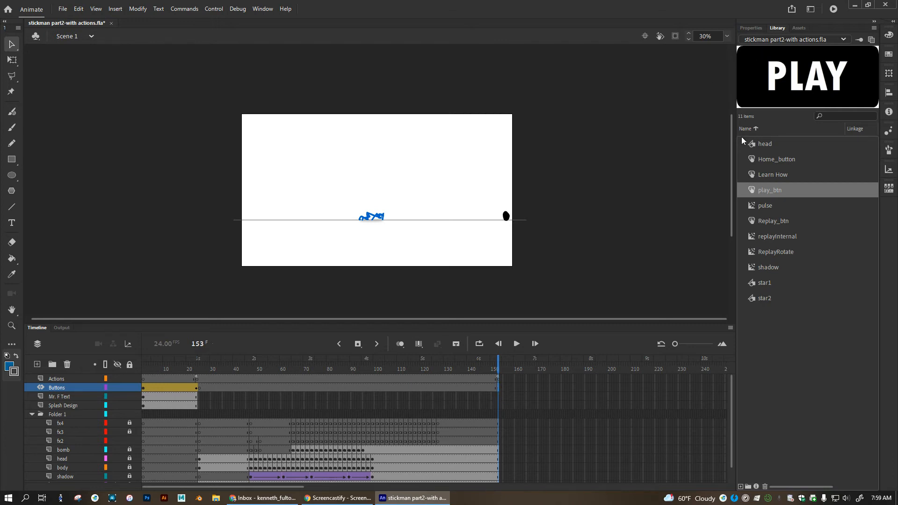
Place the Learn How, Home_button and Replay_btn symbols from the library across the upper part of the stage at frame 153.
{"action": "left_click", "coordinate": [771, 178]}
{"action": "left_click_drag", "start_coordinate": [592, 161], "coordinate": [469, 130]}
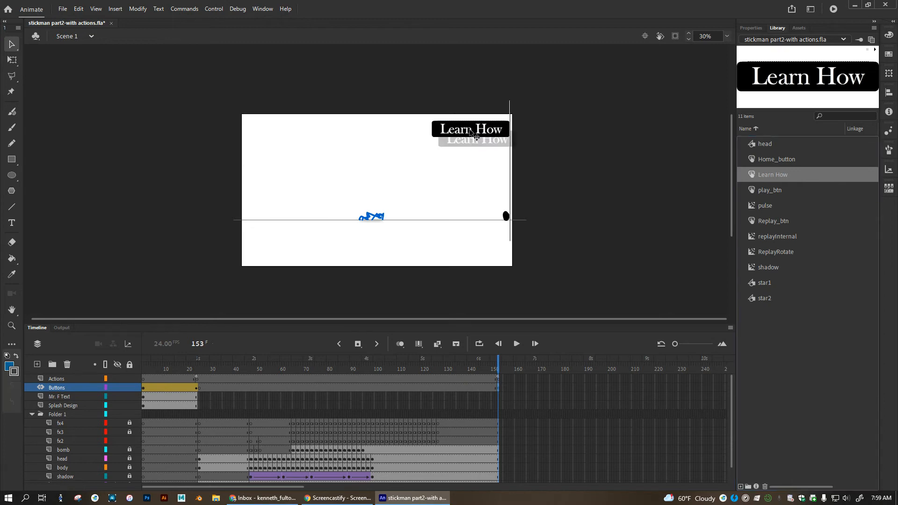
{"action": "left_click_drag", "start_coordinate": [771, 159], "coordinate": [392, 146]}
{"action": "key", "text": "q"}
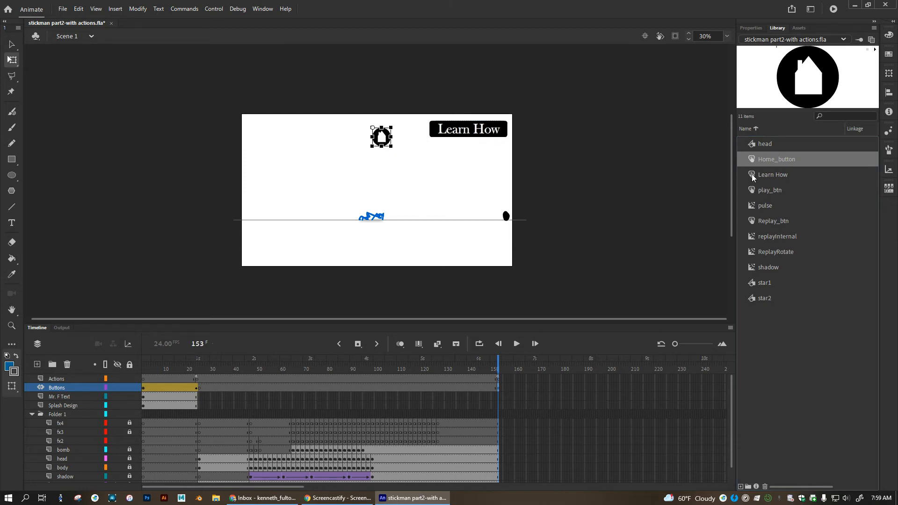
{"action": "left_click", "coordinate": [774, 220]}
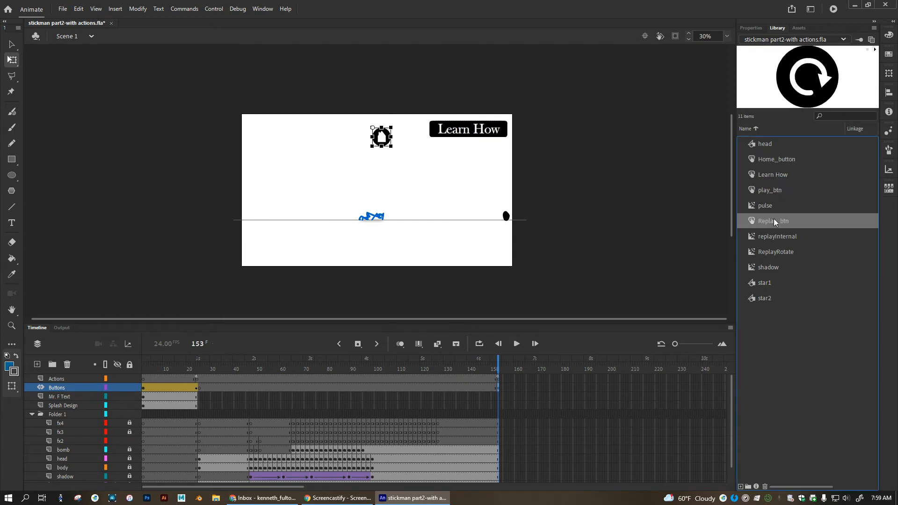
{"action": "left_click_drag", "start_coordinate": [773, 220], "coordinate": [291, 142]}
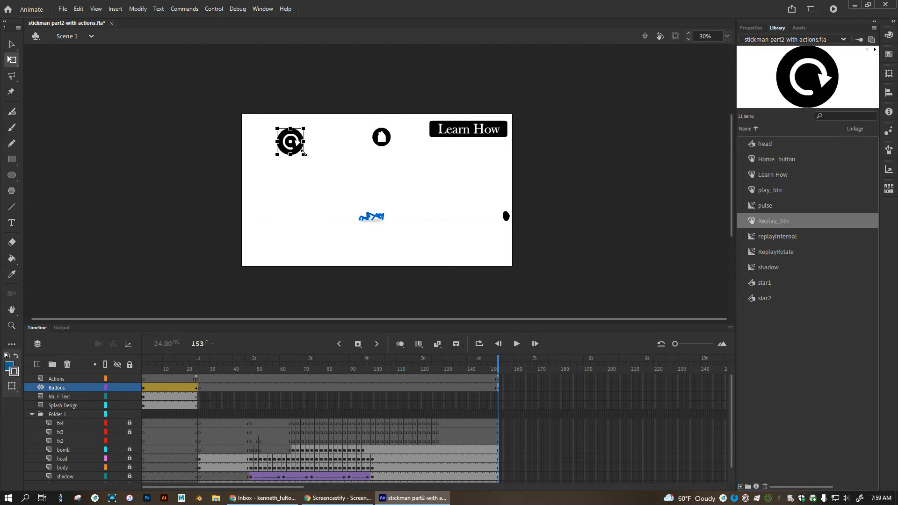
Reposition the home button near the middle between the other two buttons, and raise the replay button level with Learn How.
{"action": "left_click_drag", "start_coordinate": [381, 138], "coordinate": [365, 138]}
{"action": "left_click_drag", "start_coordinate": [284, 143], "coordinate": [284, 136]}
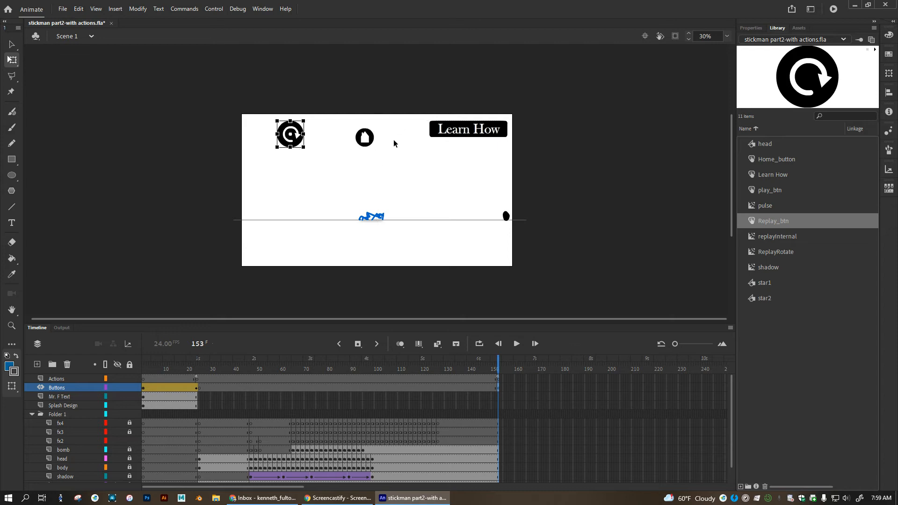
{"action": "left_click_drag", "start_coordinate": [367, 140], "coordinate": [379, 141]}
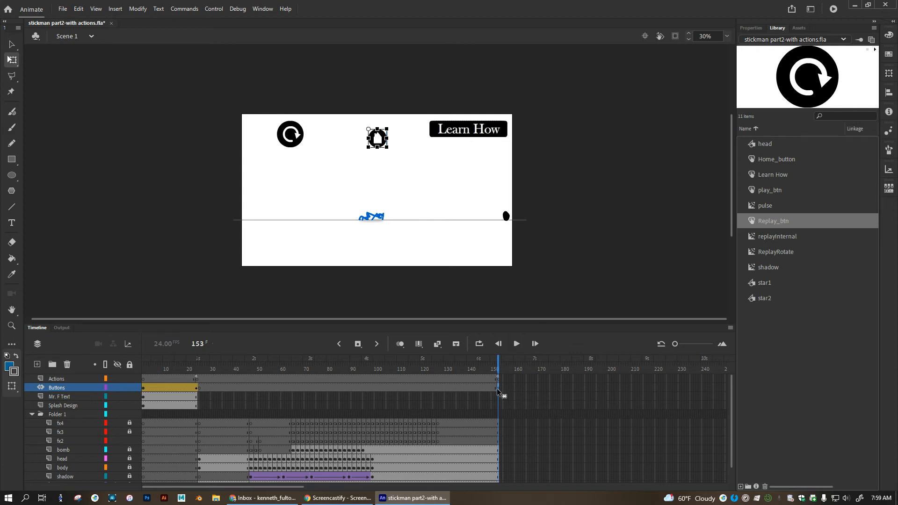
{"action": "left_click", "coordinate": [456, 133]}
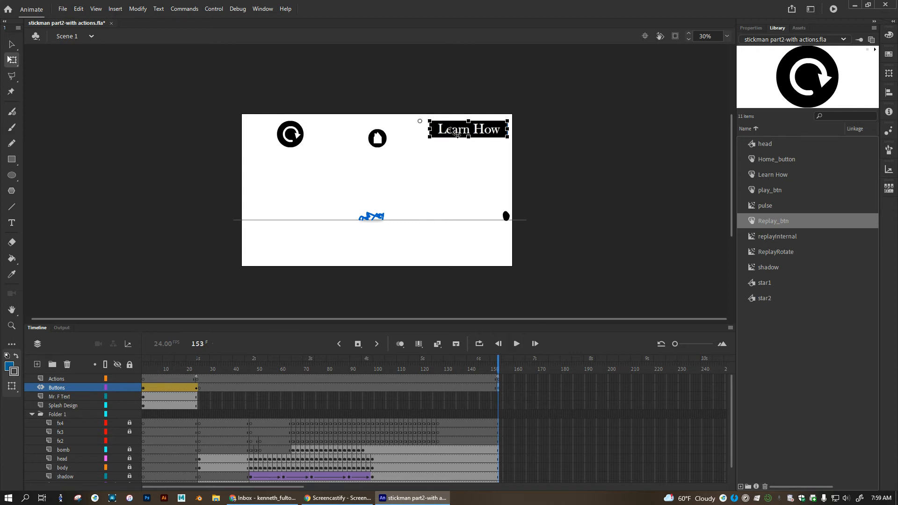
Select the replay button and open the code snippets list, moving its window clear of the button.
{"action": "left_click", "coordinate": [296, 137]}
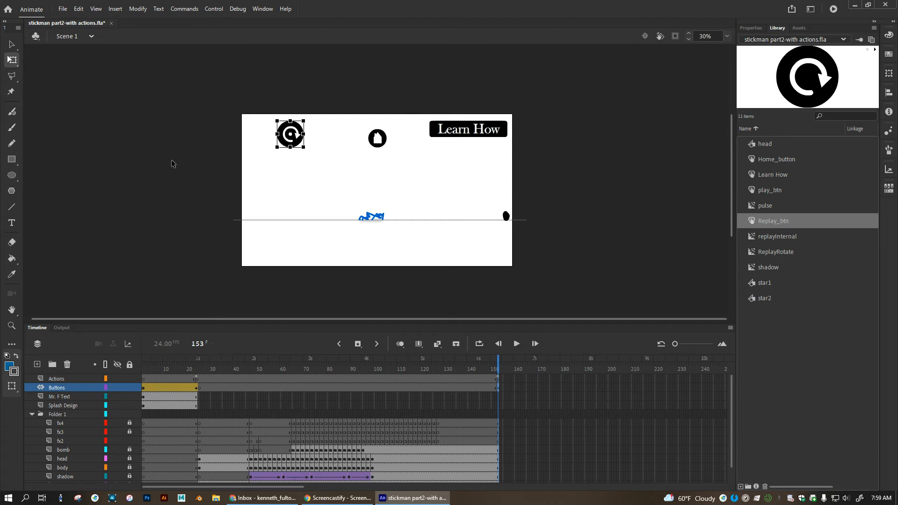
{"action": "left_click", "coordinate": [11, 45]}
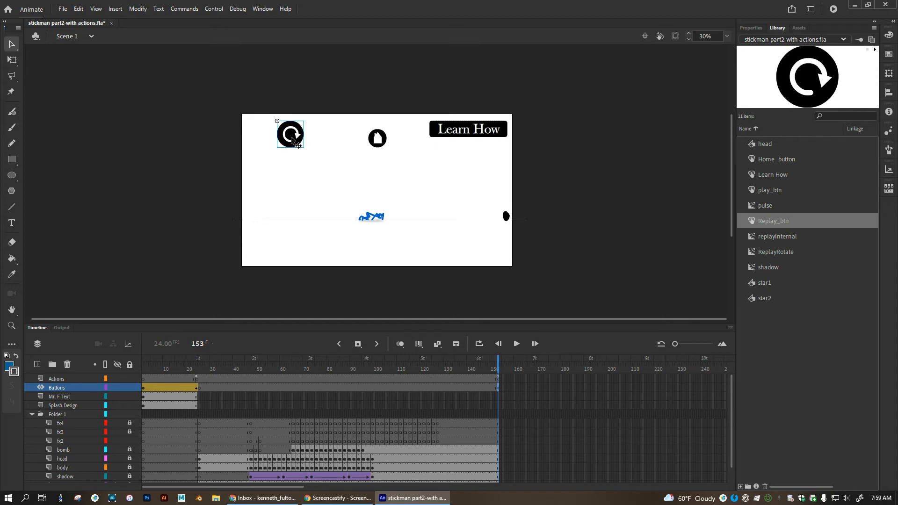
{"action": "left_click", "coordinate": [262, 9]}
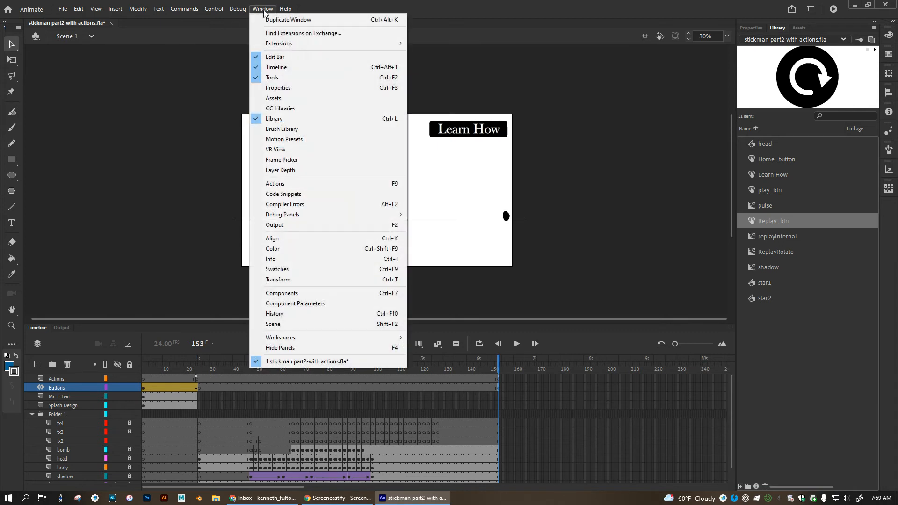
{"action": "left_click", "coordinate": [278, 183]}
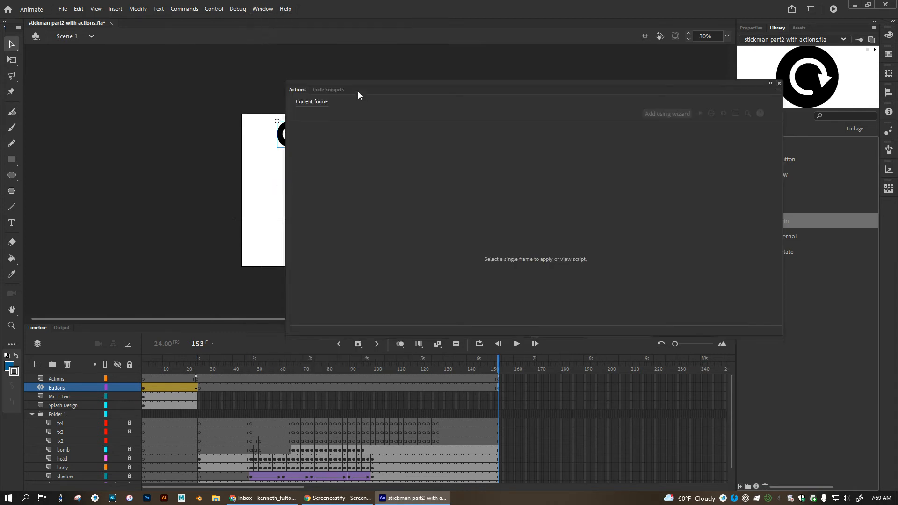
{"action": "left_click_drag", "start_coordinate": [369, 83], "coordinate": [592, 83]}
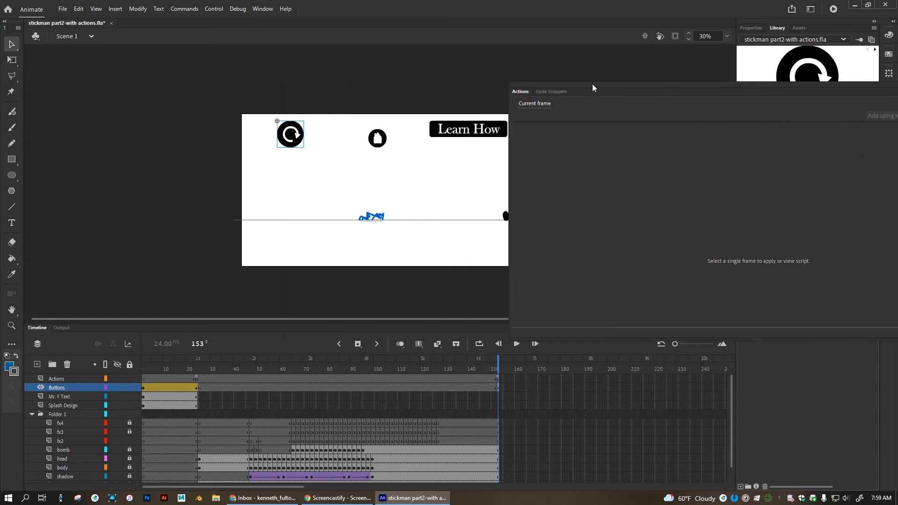
{"action": "left_click", "coordinate": [550, 92]}
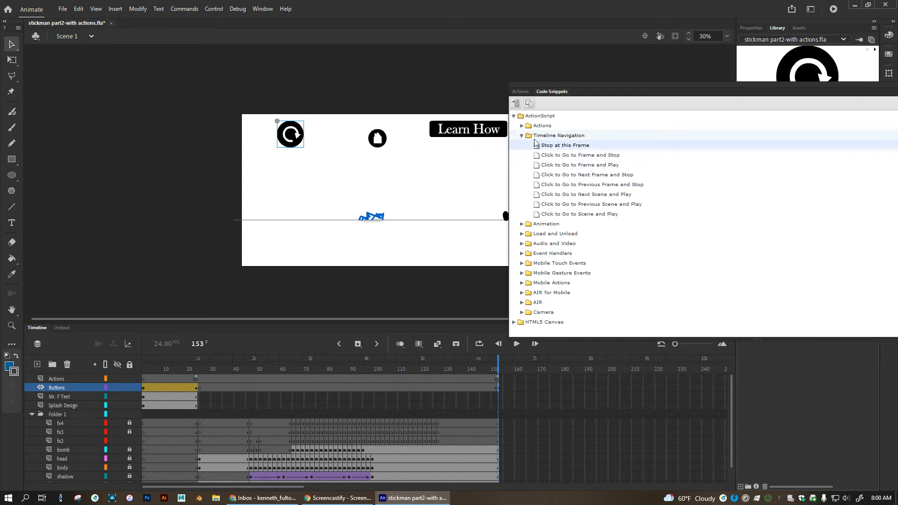
Try the Click to Go to Frame and Play snippet, cancel it, and give the replay button the instance name Replay_btn.
{"action": "double_click", "coordinate": [537, 169]}
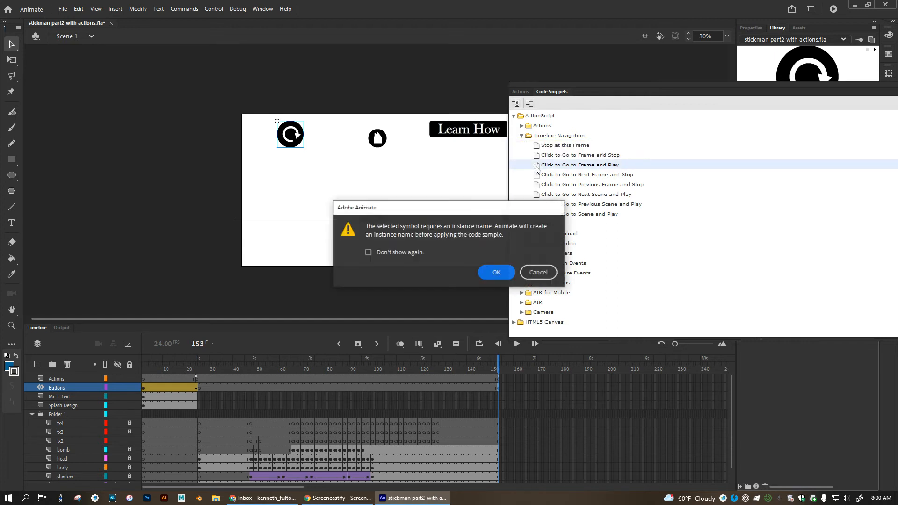
{"action": "left_click", "coordinate": [535, 273]}
{"action": "left_click", "coordinate": [757, 28]}
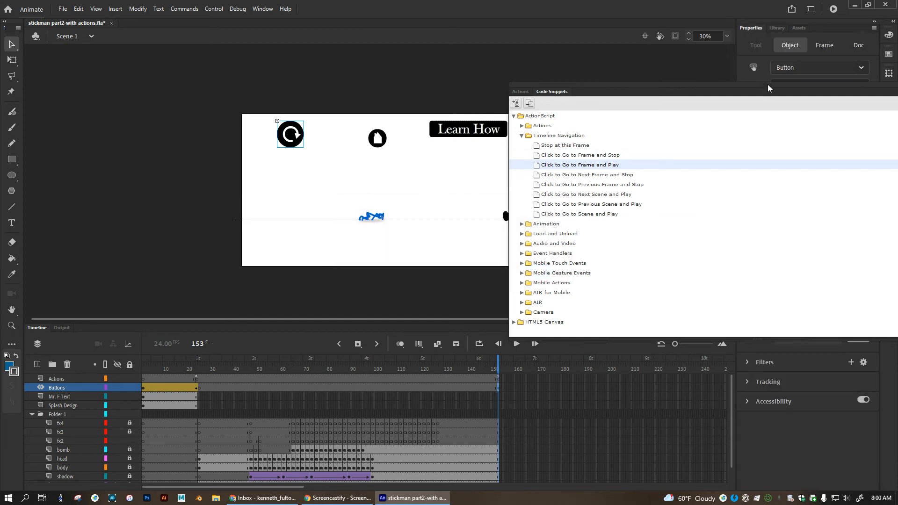
{"action": "left_click_drag", "start_coordinate": [766, 88], "coordinate": [742, 136]}
{"action": "left_click", "coordinate": [797, 87]}
{"action": "type", "text": "Replay_btn"}
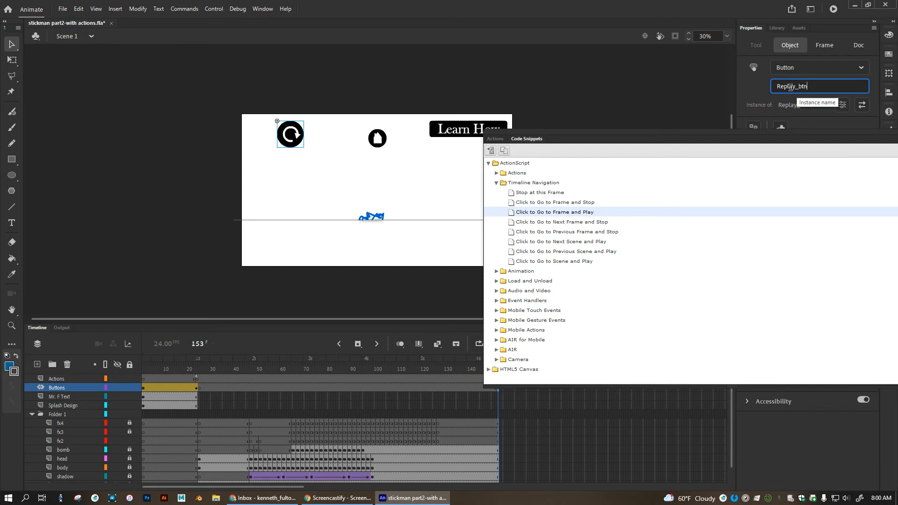
{"action": "left_click", "coordinate": [749, 91]}
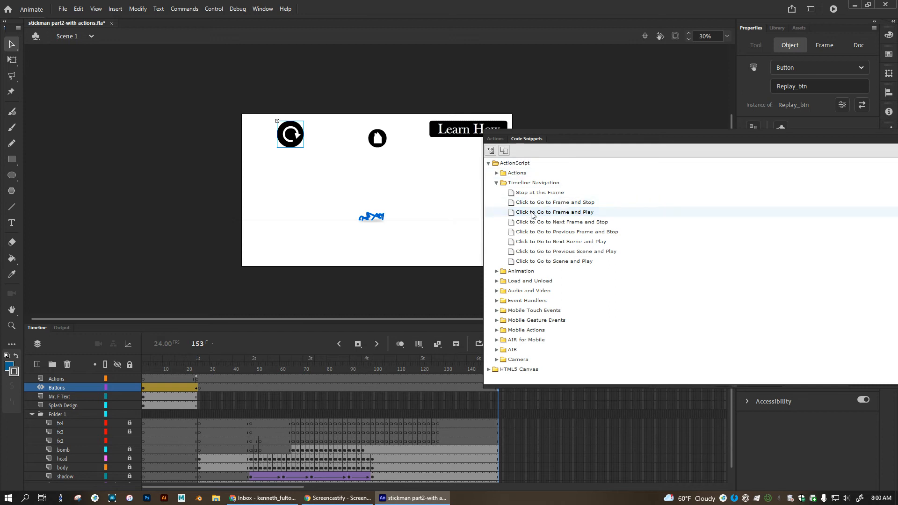
Apply the Click to Go to Frame and Play snippet to the replay button and change its target to gotoAndPlay(25).
{"action": "double_click", "coordinate": [511, 215]}
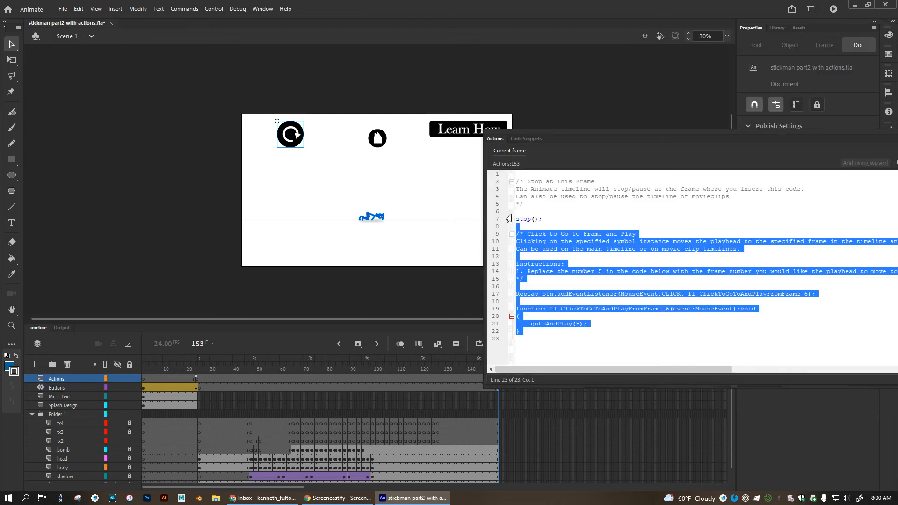
{"action": "left_click", "coordinate": [579, 324]}
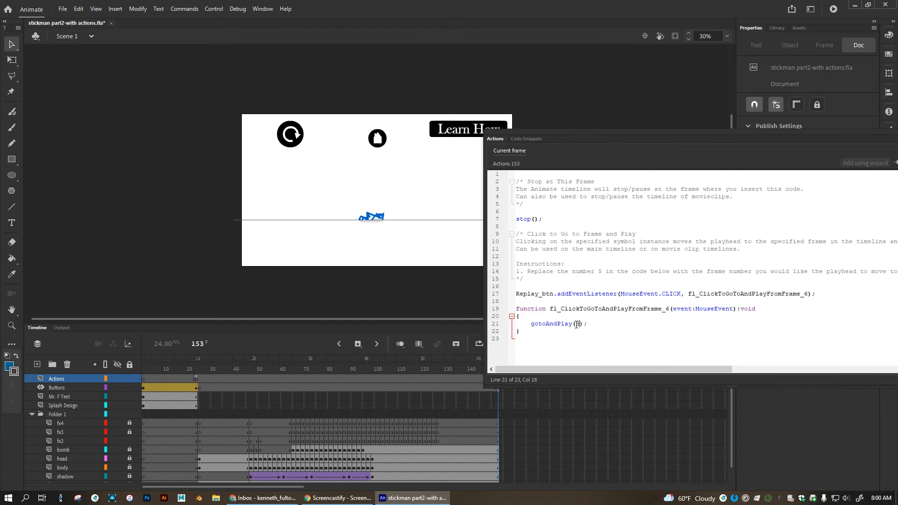
{"action": "type", "text": "2"}
Test the movie with the PLAY button and the replay button at the end, and close the preview.
{"action": "key", "text": "ctrl+Return"}
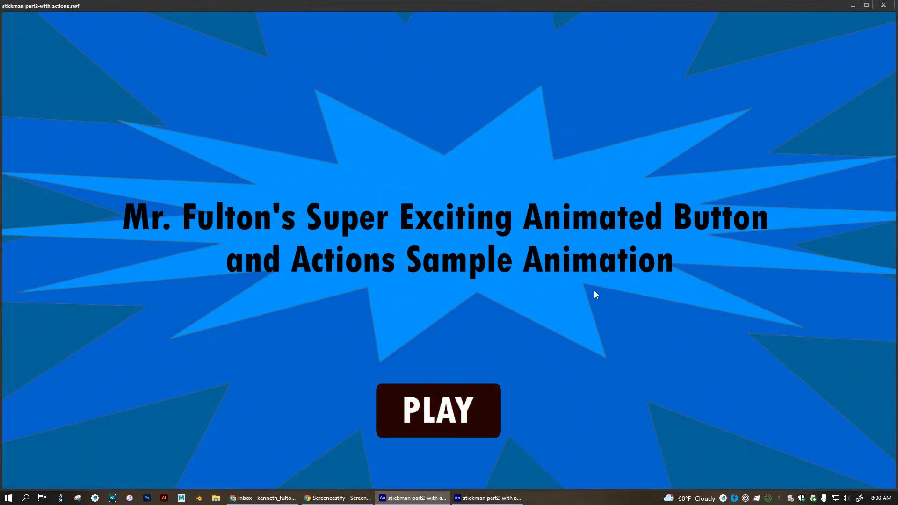
{"action": "left_click", "coordinate": [453, 400]}
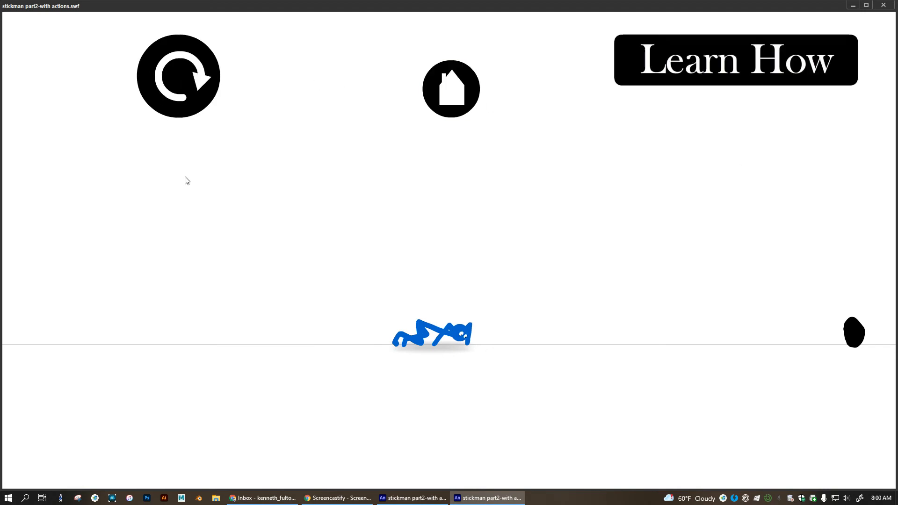
{"action": "left_click", "coordinate": [178, 82]}
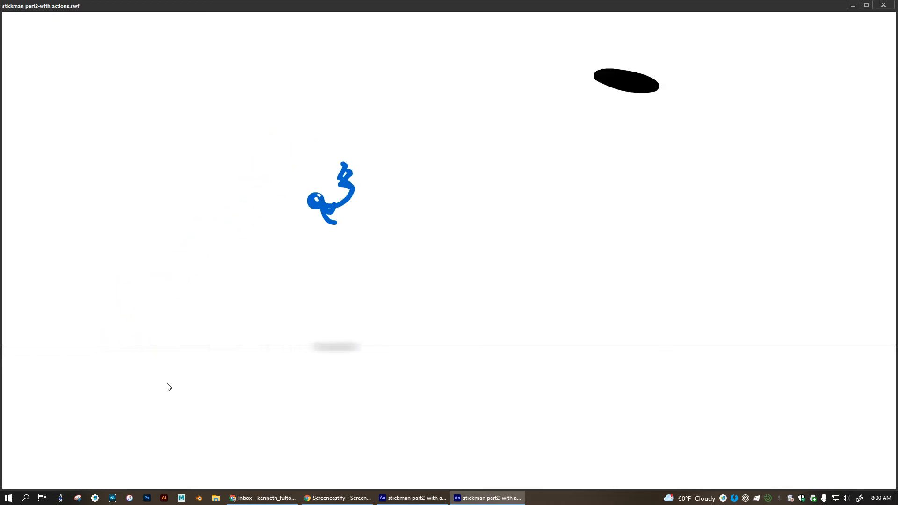
{"action": "left_click", "coordinate": [883, 5]}
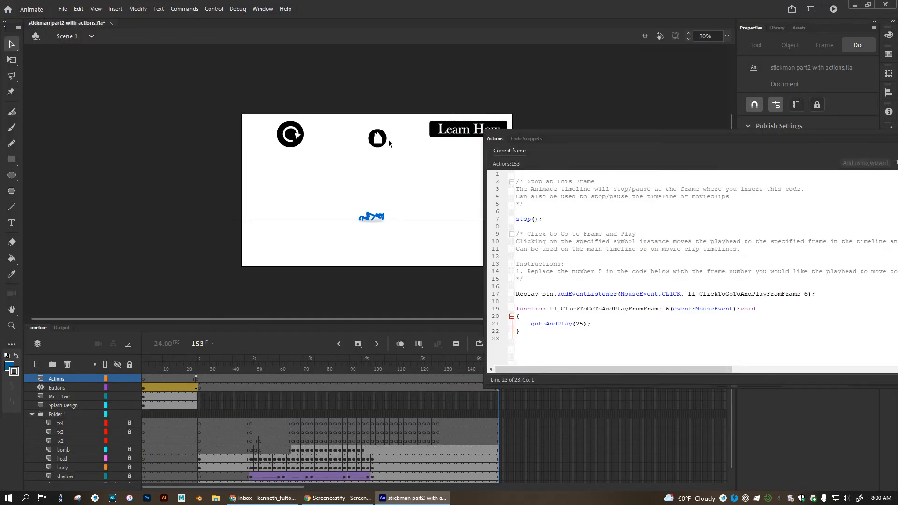
Select the home button on the stage and bring back the code snippets window, choosing Click to Go to Frame and Play.
{"action": "left_click_drag", "start_coordinate": [581, 132], "coordinate": [0, 190]}
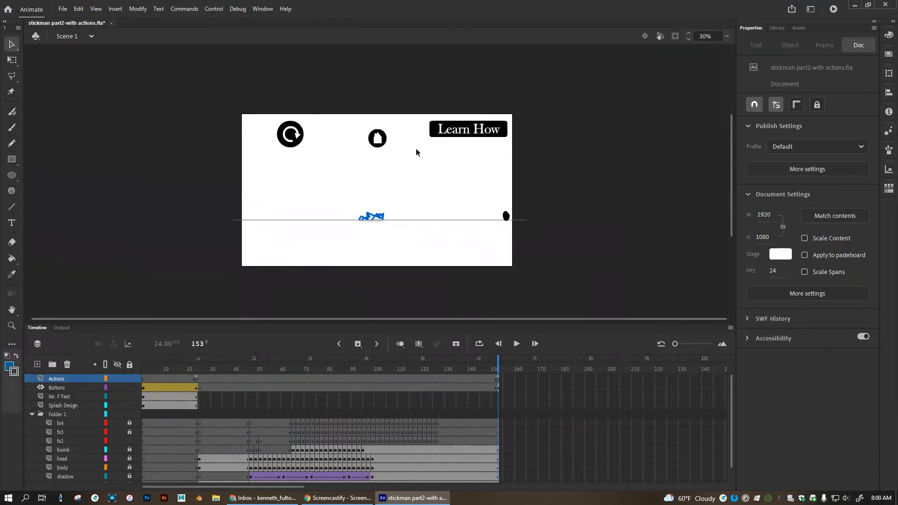
{"action": "left_click", "coordinate": [378, 141]}
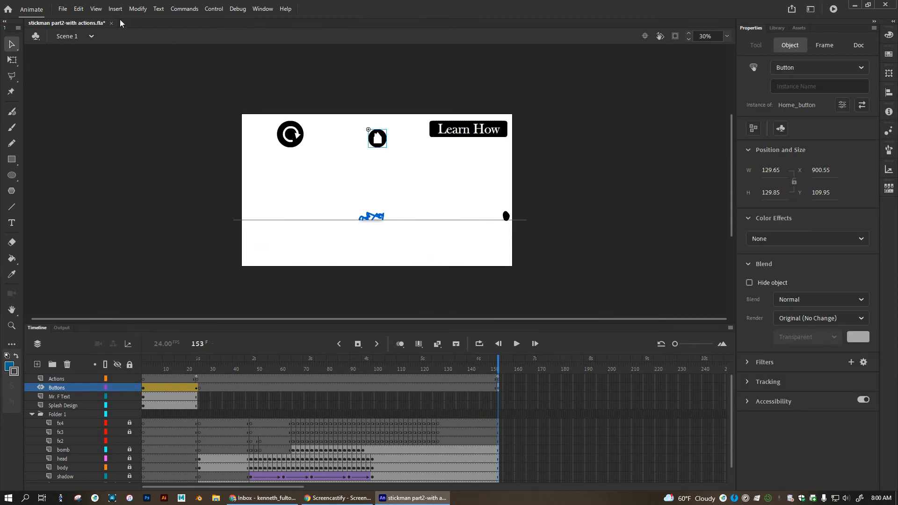
{"action": "left_click_drag", "start_coordinate": [0, 155], "coordinate": [757, 155]}
{"action": "left_click", "coordinate": [475, 162]}
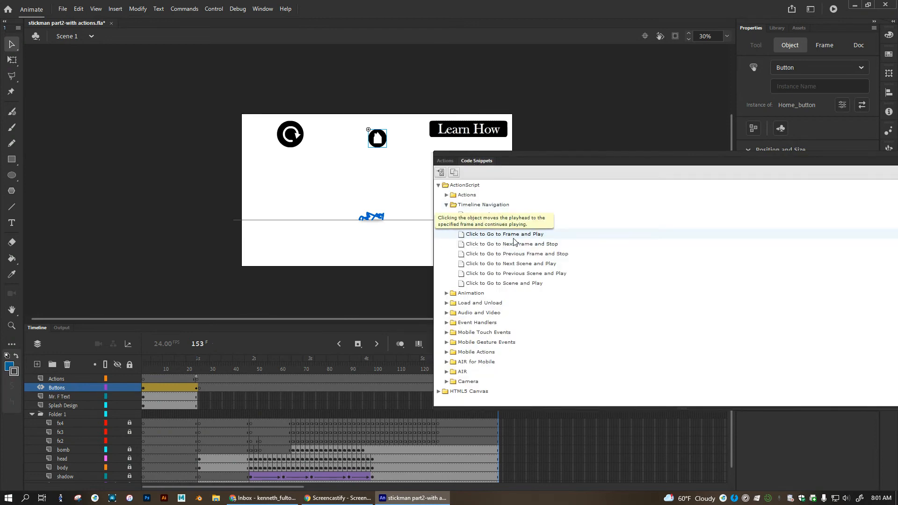
{"action": "left_click", "coordinate": [486, 235]}
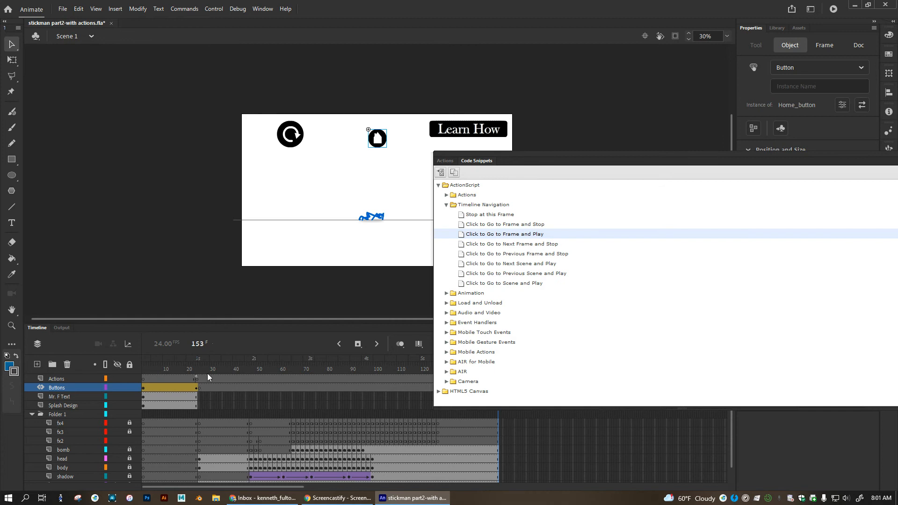
Try to apply the snippet to the home button, cancel it, and enter Home_btn as the button's instance name.
{"action": "double_click", "coordinate": [468, 234]}
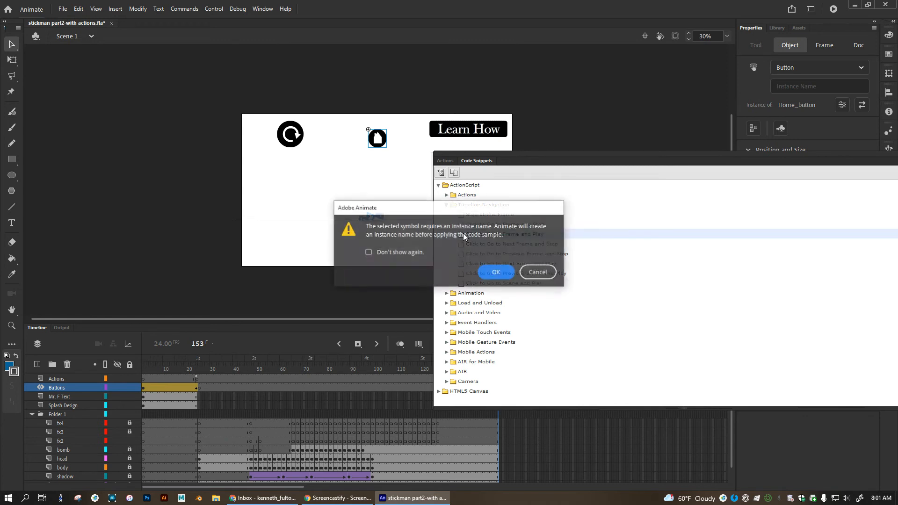
{"action": "left_click", "coordinate": [538, 273]}
{"action": "left_click", "coordinate": [786, 87]}
{"action": "type", "text": "Home_btn"}
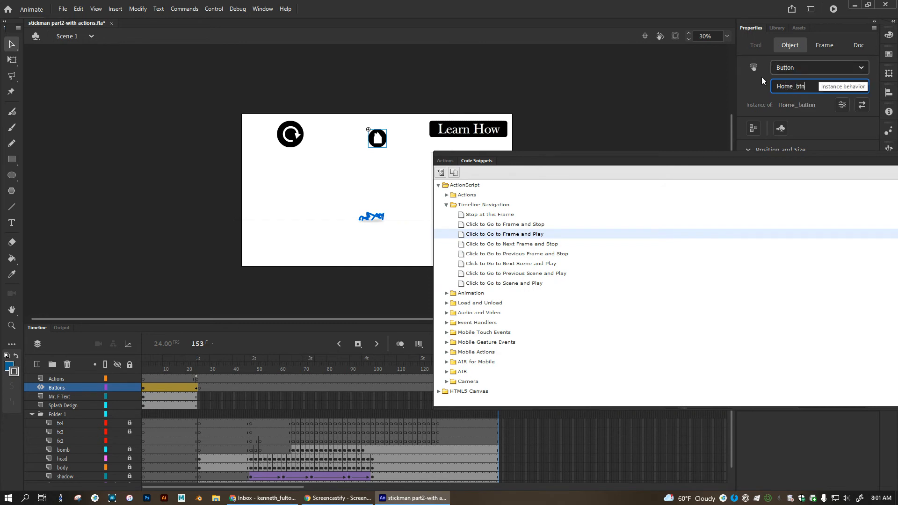
Apply the Click to Go to Frame and Play snippet to the home button and change its target to gotoAndPlay(24).
{"action": "left_click", "coordinate": [753, 89]}
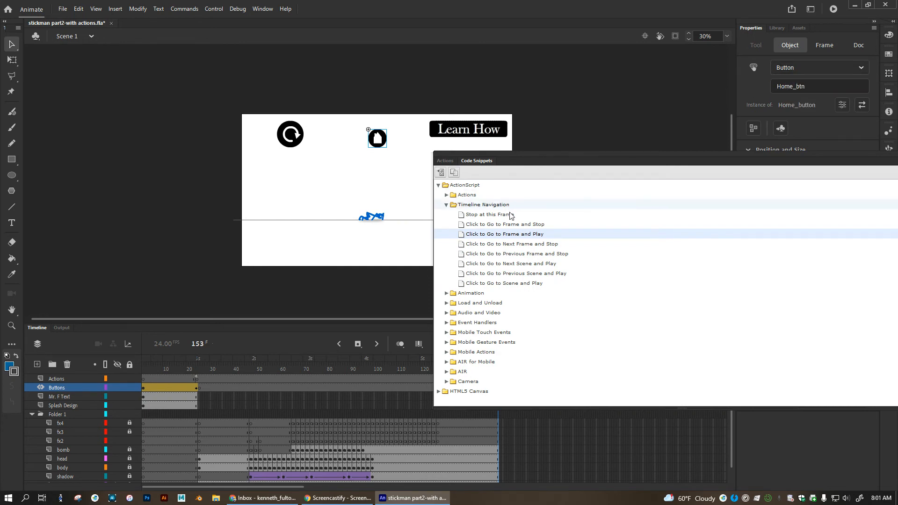
{"action": "double_click", "coordinate": [461, 234]}
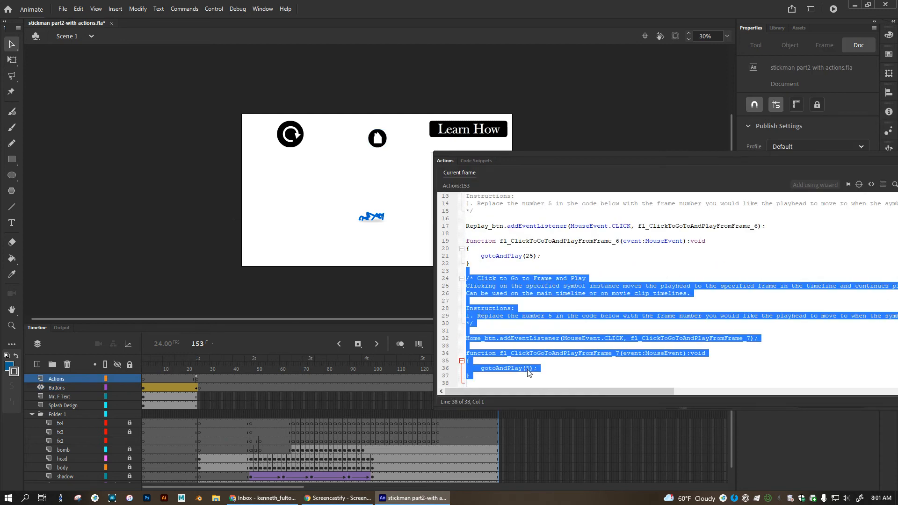
{"action": "left_click", "coordinate": [527, 370]}
{"action": "key", "text": "Delete"}
{"action": "type", "text": "24"}
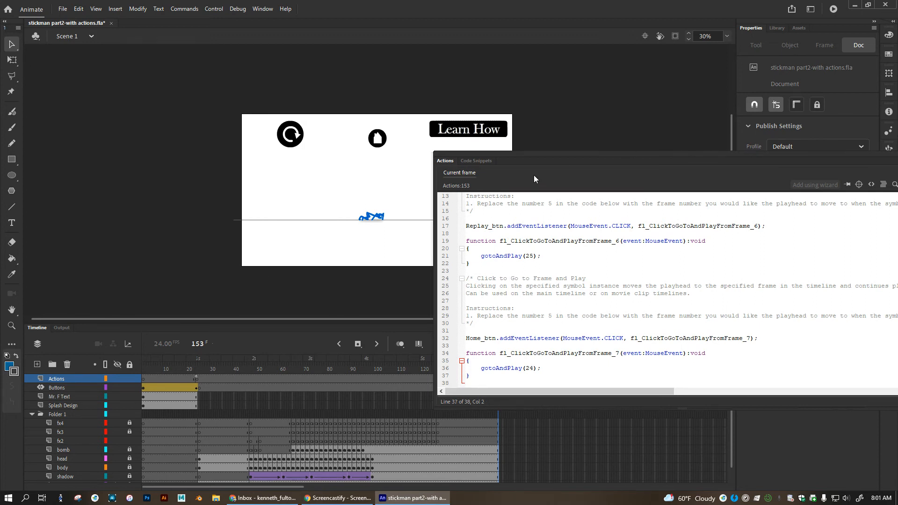
Test the movie, using PLAY, the home button at the end and PLAY again, and close the preview.
{"action": "key", "text": "ctrl+Return"}
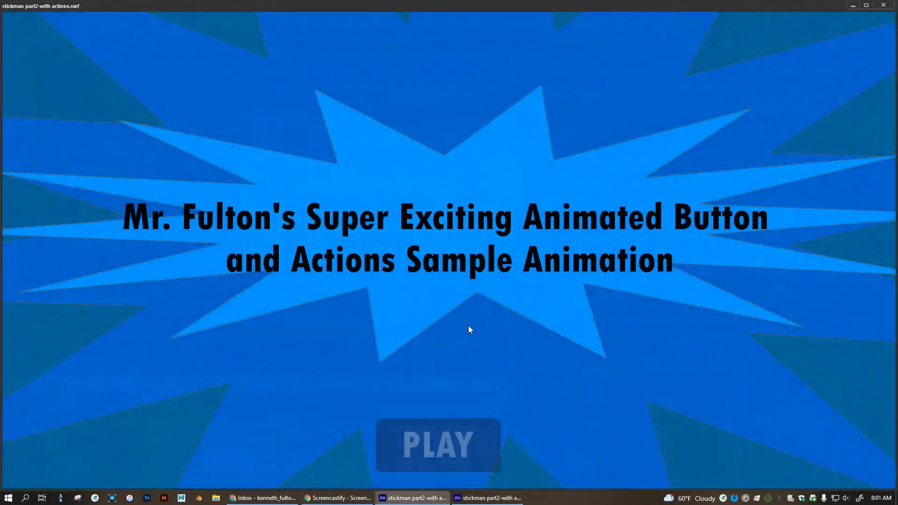
{"action": "left_click", "coordinate": [467, 411]}
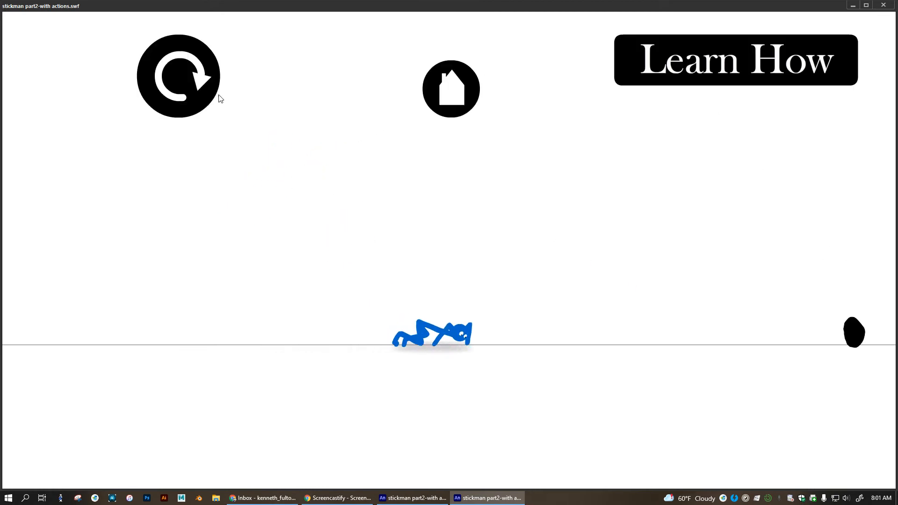
{"action": "left_click", "coordinate": [457, 100]}
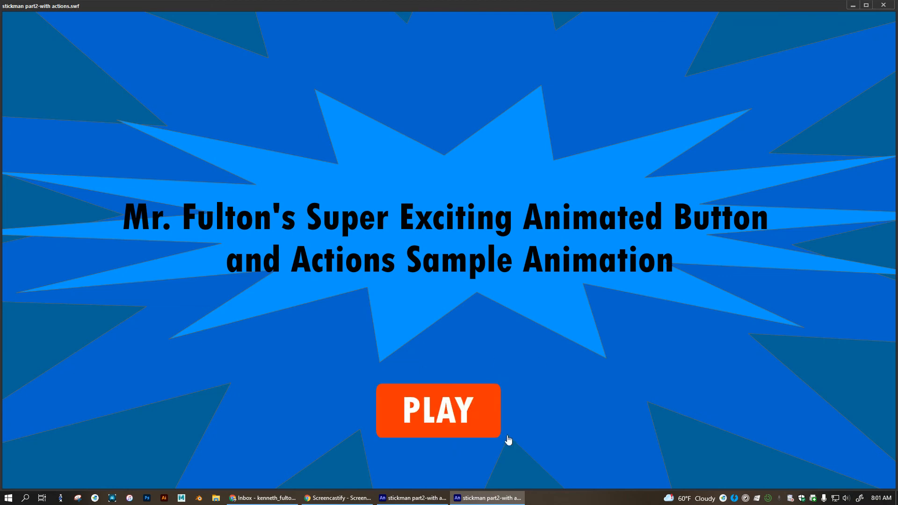
{"action": "left_click", "coordinate": [460, 427]}
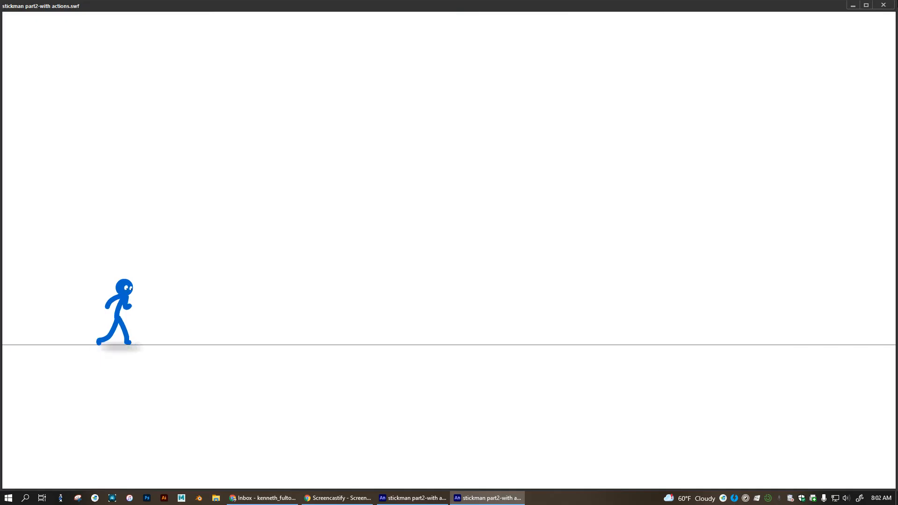
{"action": "left_click", "coordinate": [884, 5]}
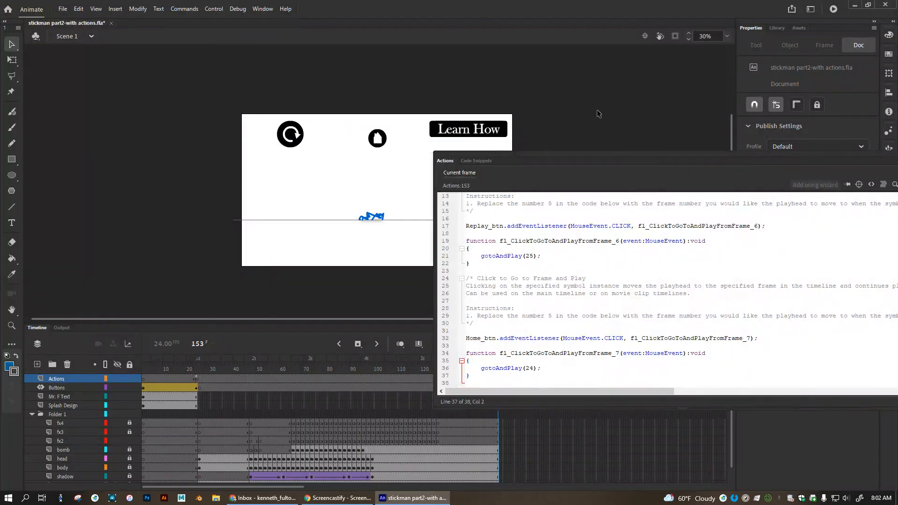
Select the Learn How button on the stage and expand the Actions category of the code snippets.
{"action": "left_click", "coordinate": [479, 135]}
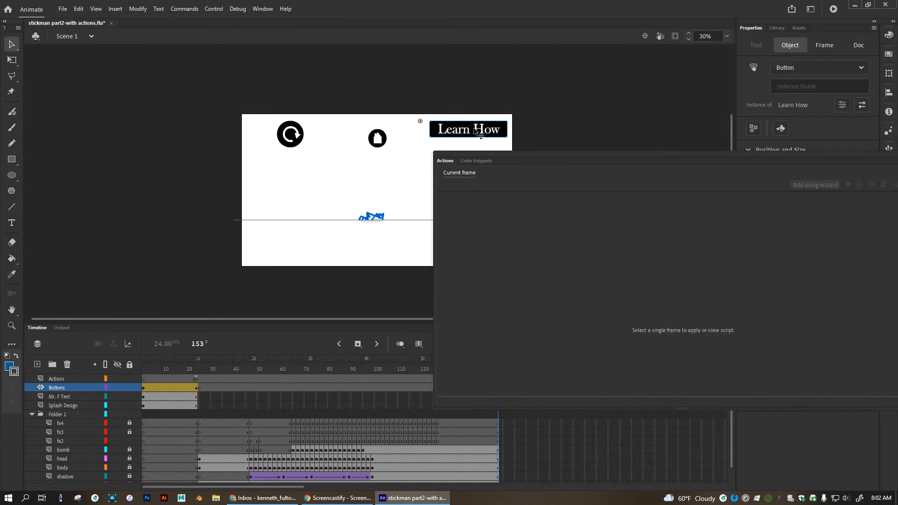
{"action": "left_click", "coordinate": [481, 162]}
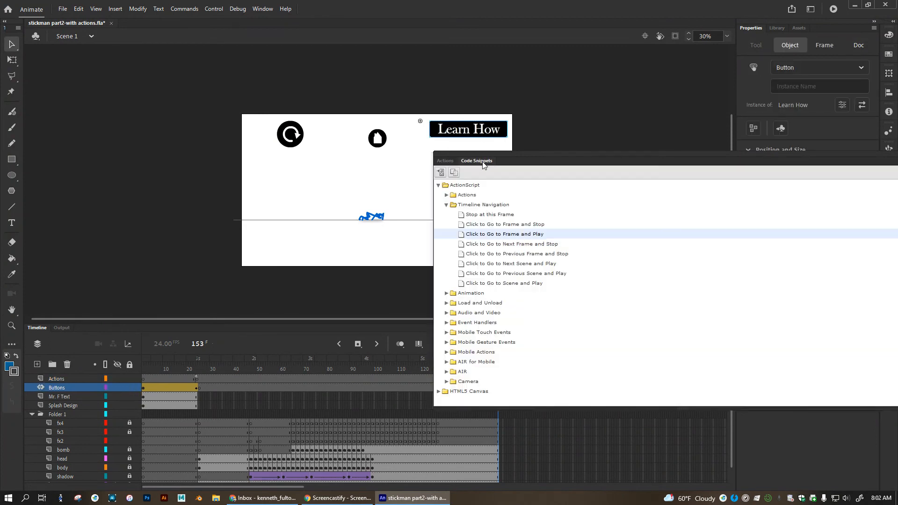
{"action": "left_click", "coordinate": [466, 234]}
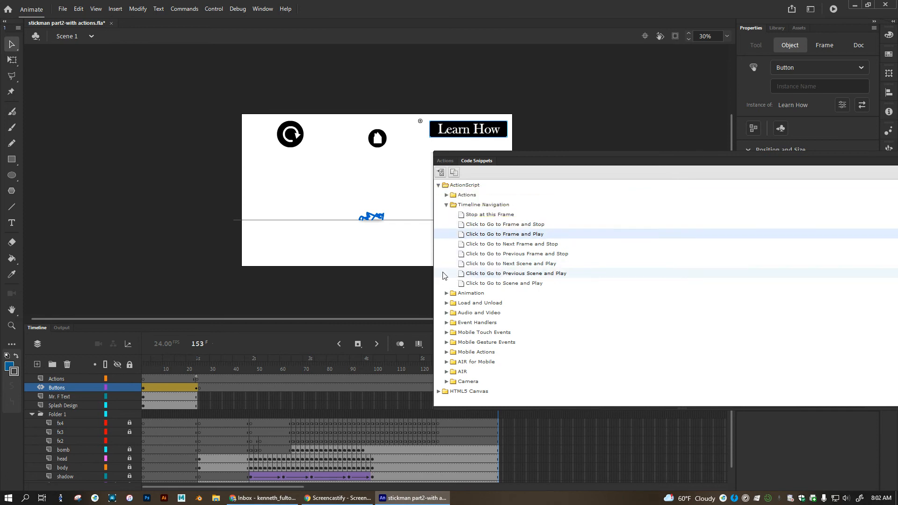
{"action": "left_click", "coordinate": [446, 195]}
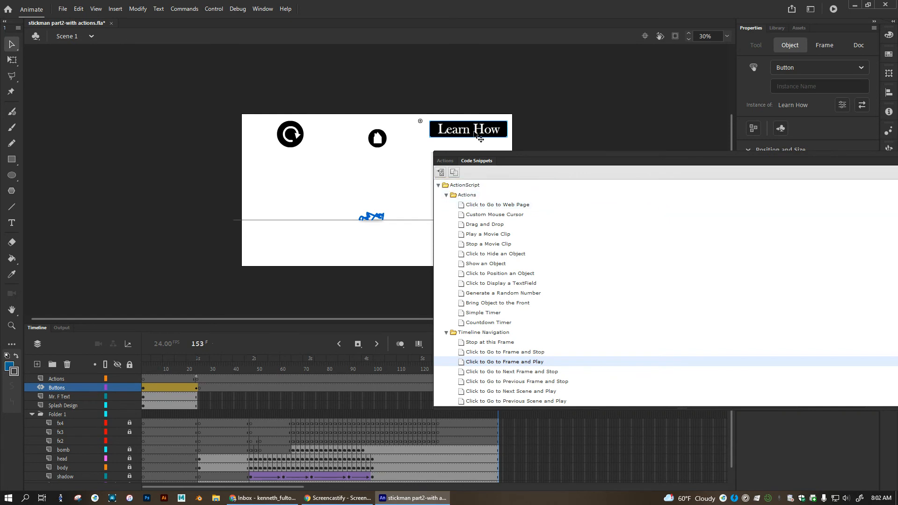
Name the Learn How button's instance Learn_how_btn and apply the Click to Go to Web Page snippet to it.
{"action": "double_click", "coordinate": [461, 209]}
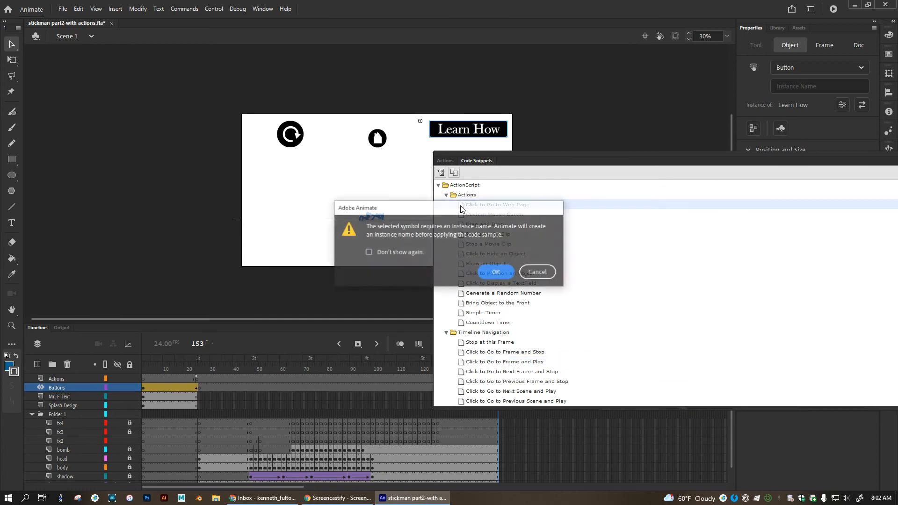
{"action": "left_click", "coordinate": [539, 272]}
{"action": "left_click", "coordinate": [783, 87]}
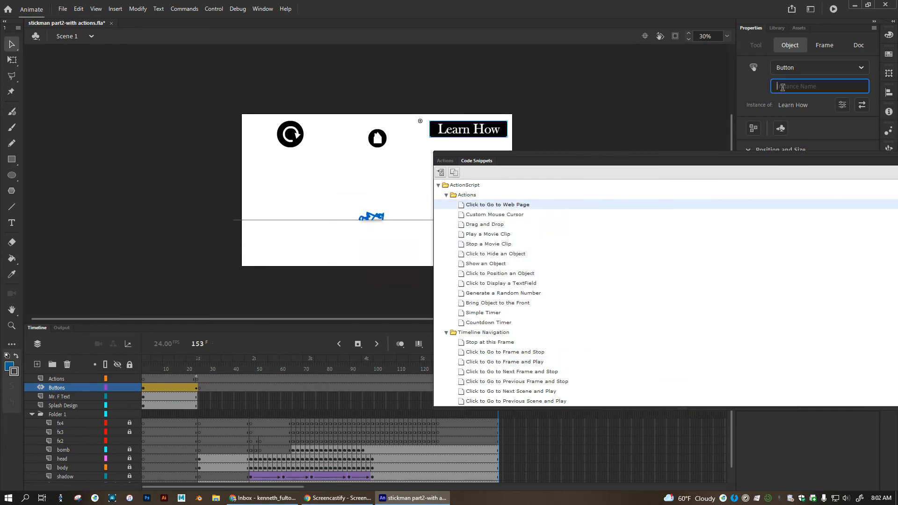
{"action": "type", "text": "Learn_how_btn"}
{"action": "double_click", "coordinate": [461, 205]}
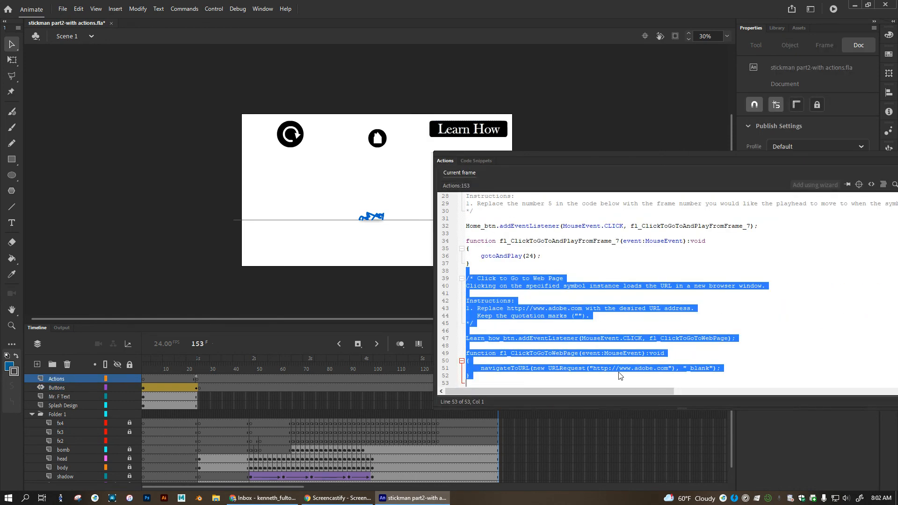
{"action": "left_click", "coordinate": [598, 378]}
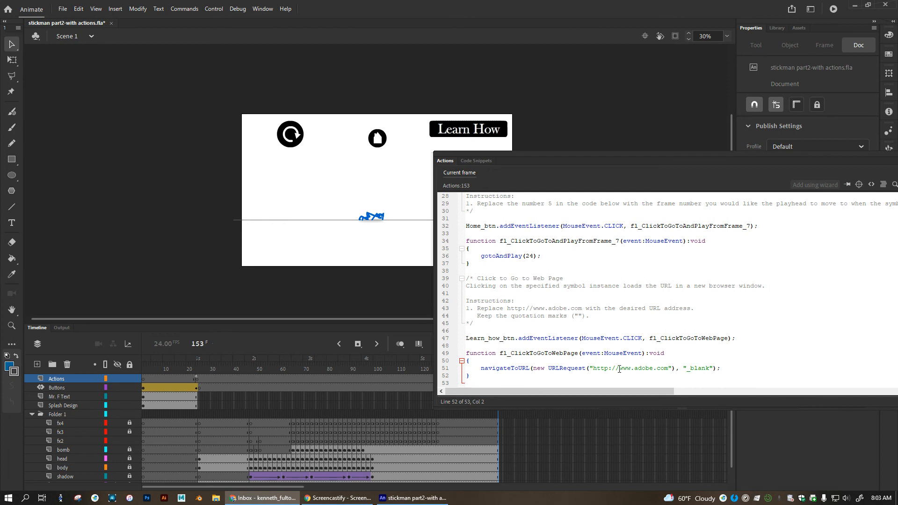
{"action": "left_click_drag", "start_coordinate": [619, 370], "coordinate": [668, 371]}
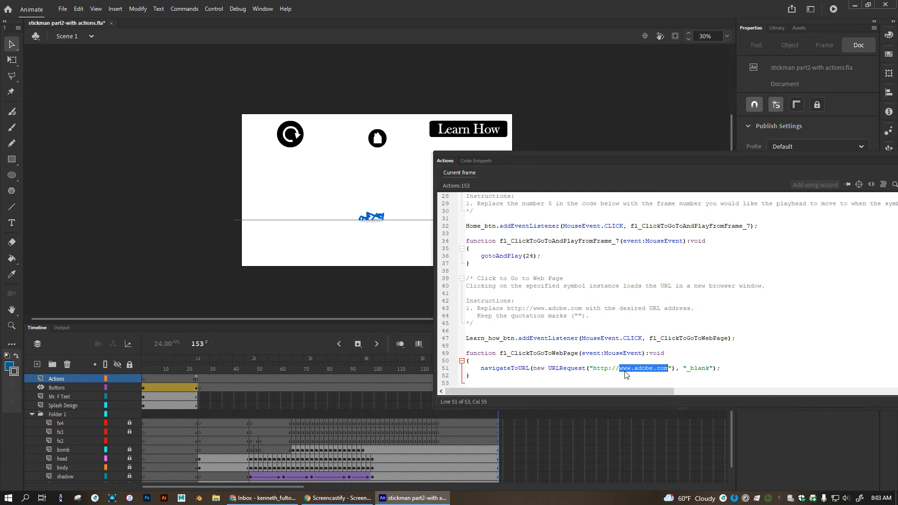
{"action": "type", "text": "https://www.youtube.com/playlist?list=PLxj4ic_7MP67l27-14MltT7I18LuWGX_h"}
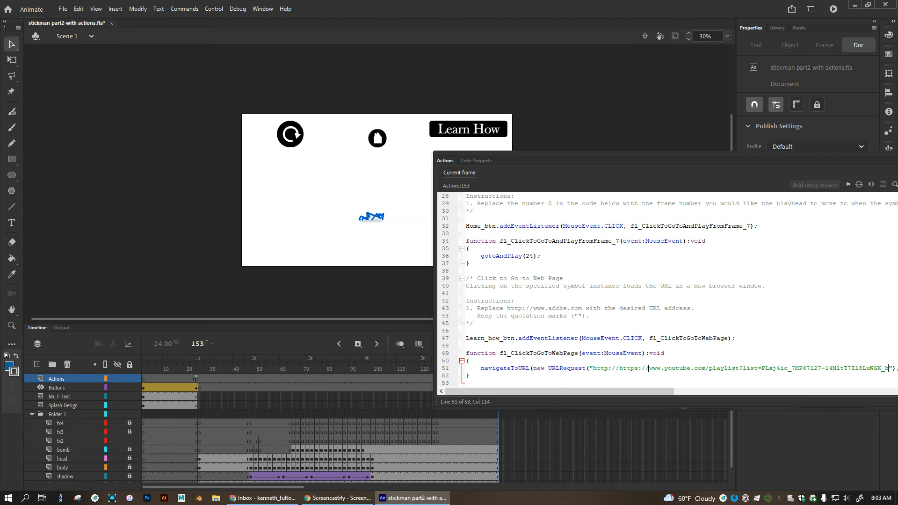
{"action": "key", "text": "BackSpace"}
{"action": "key", "text": "BackSpace"}
{"action": "key", "text": "BackSpace"}
{"action": "key", "text": "BackSpace"}
{"action": "key", "text": "BackSpace"}
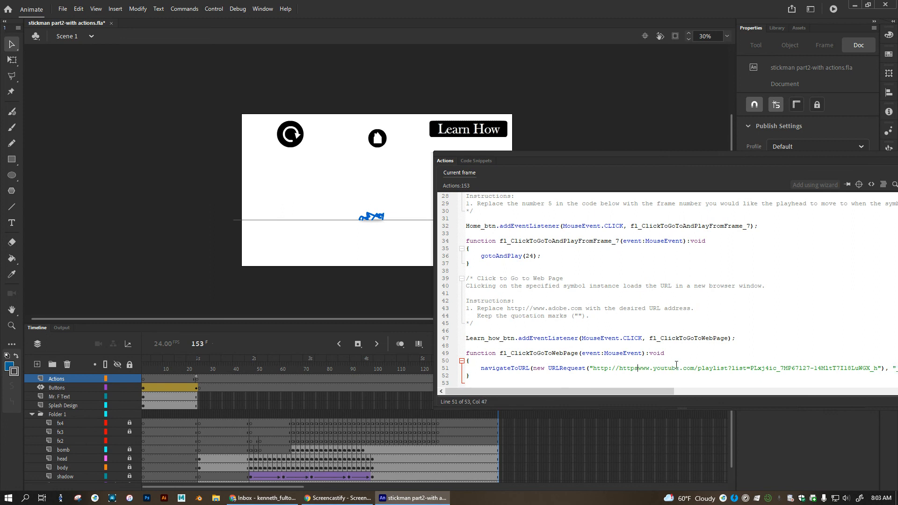
{"action": "key", "text": "BackSpace"}
{"action": "key", "text": "BackSpace"}
{"action": "key", "text": "BackSpace"}
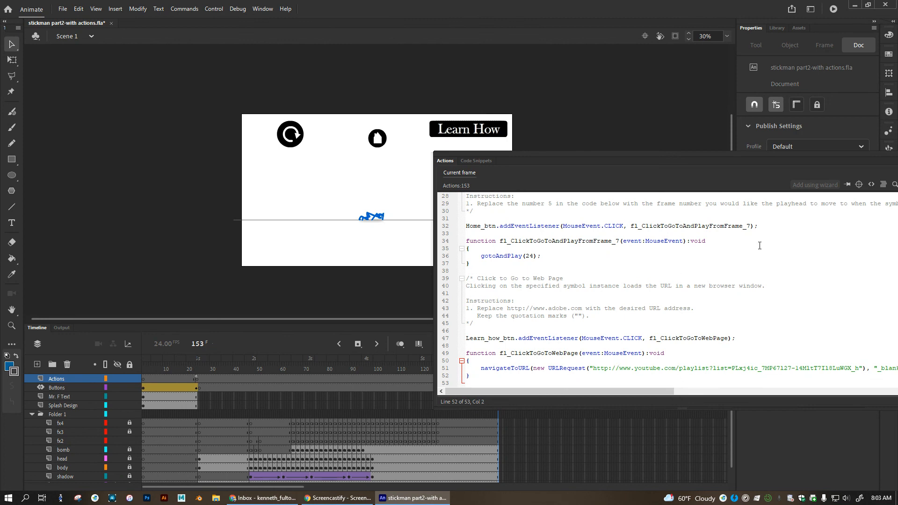
Test the movie with PLAY and the Learn How button's web link, and close the preview.
{"action": "key", "text": "ctrl+Return"}
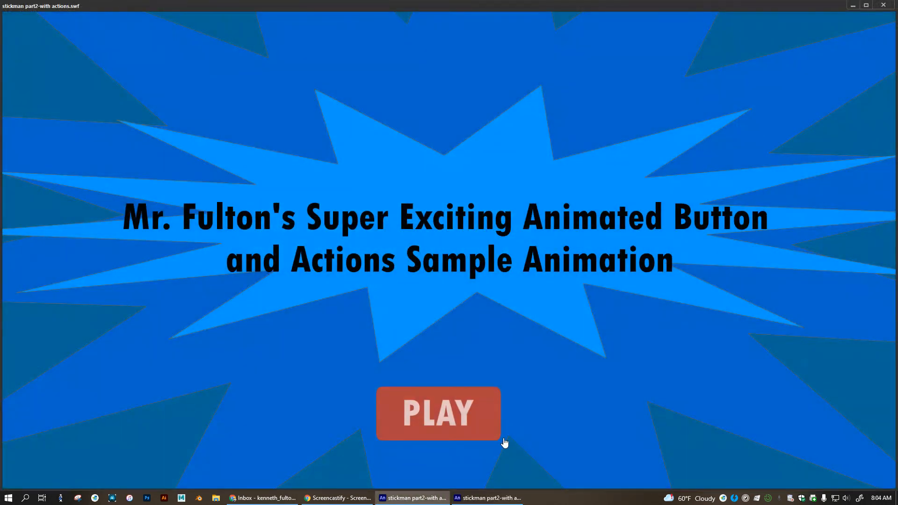
{"action": "left_click", "coordinate": [434, 423]}
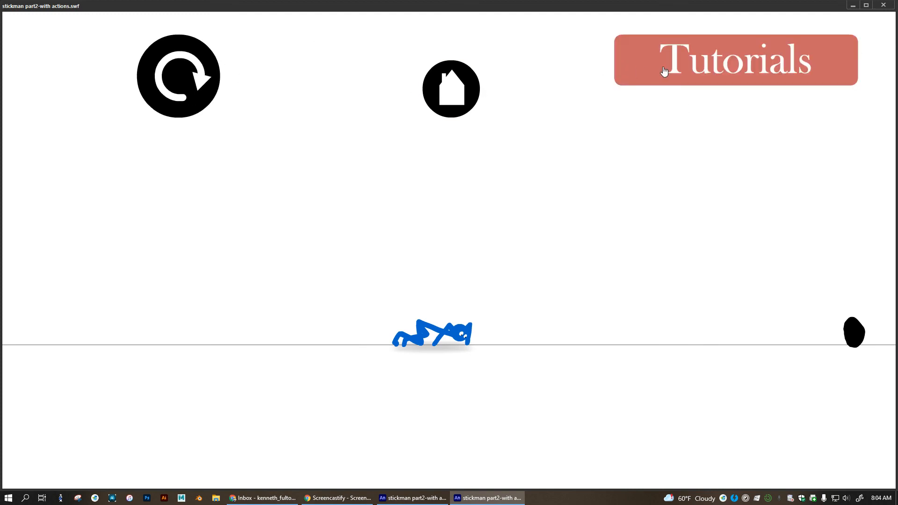
{"action": "left_click", "coordinate": [664, 71]}
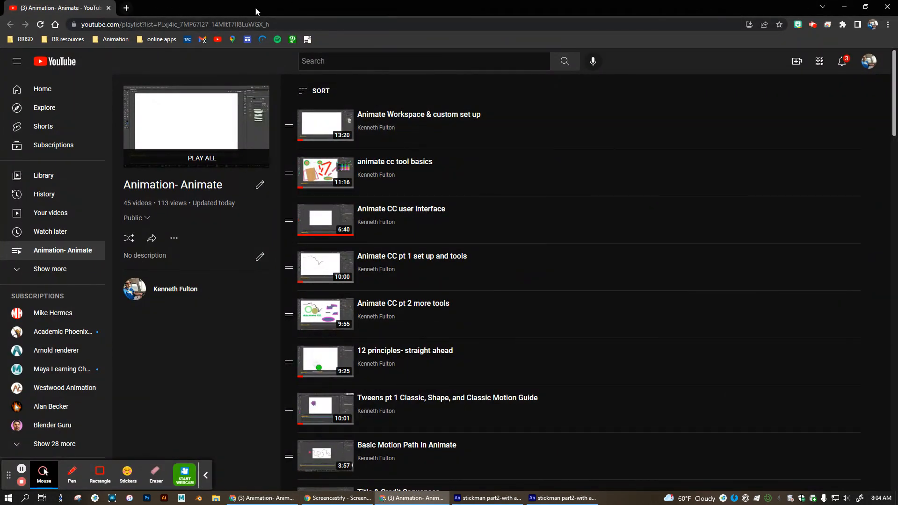
{"action": "left_click_drag", "start_coordinate": [254, 6], "coordinate": [0, 46]}
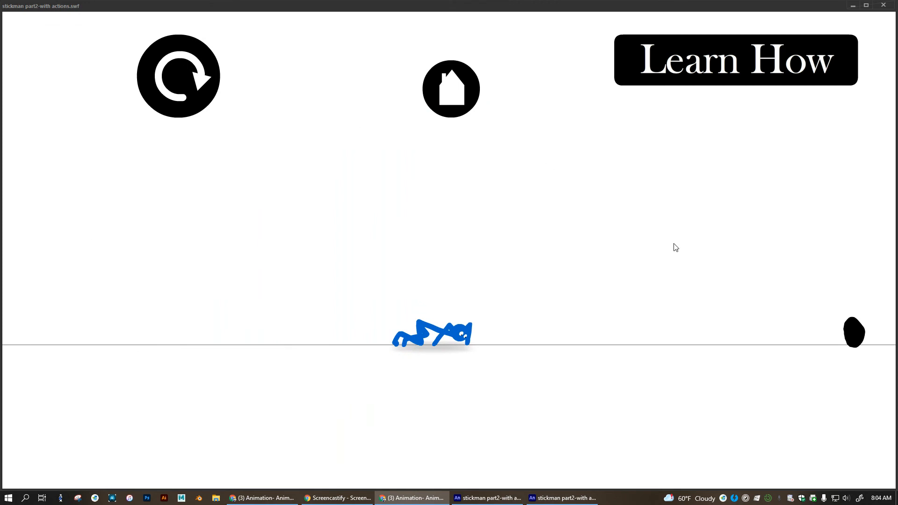
{"action": "left_click", "coordinate": [883, 6]}
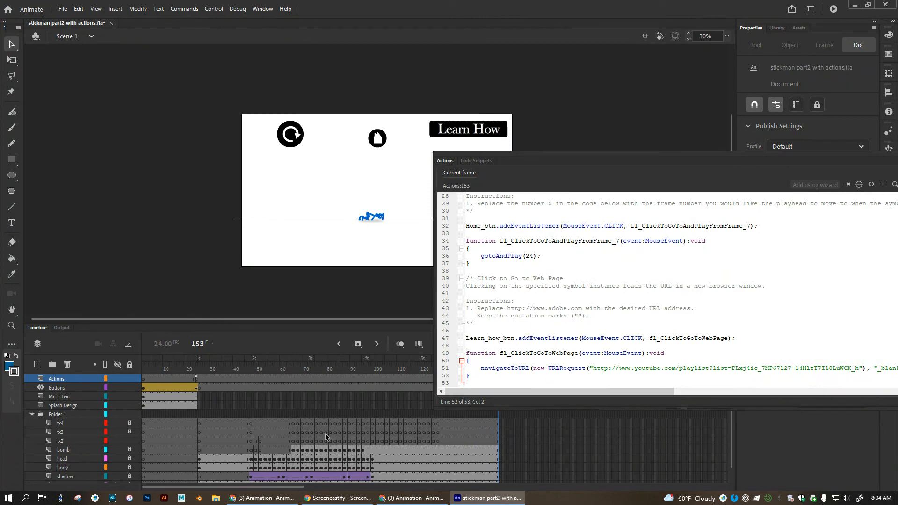
Close the floating code window and select frame 153 on the Buttons layer.
{"action": "left_click_drag", "start_coordinate": [797, 153], "coordinate": [472, 139]}
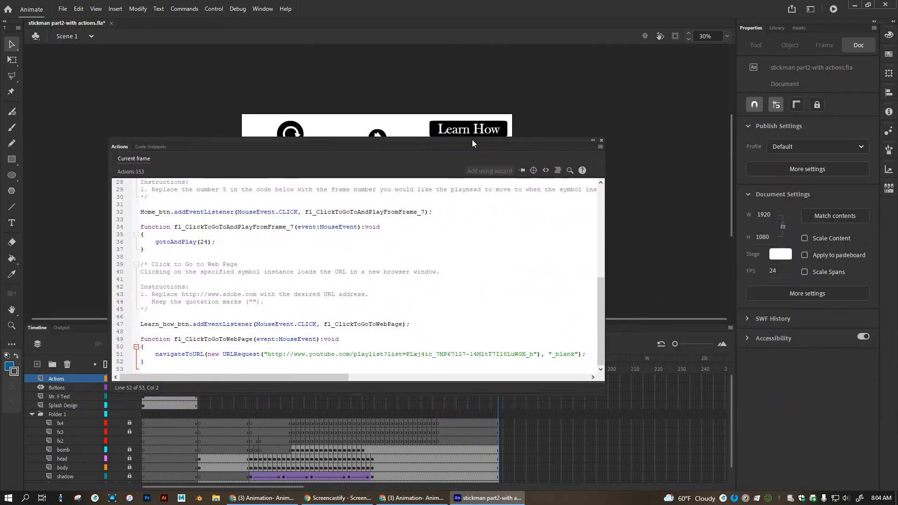
{"action": "left_click", "coordinate": [601, 140]}
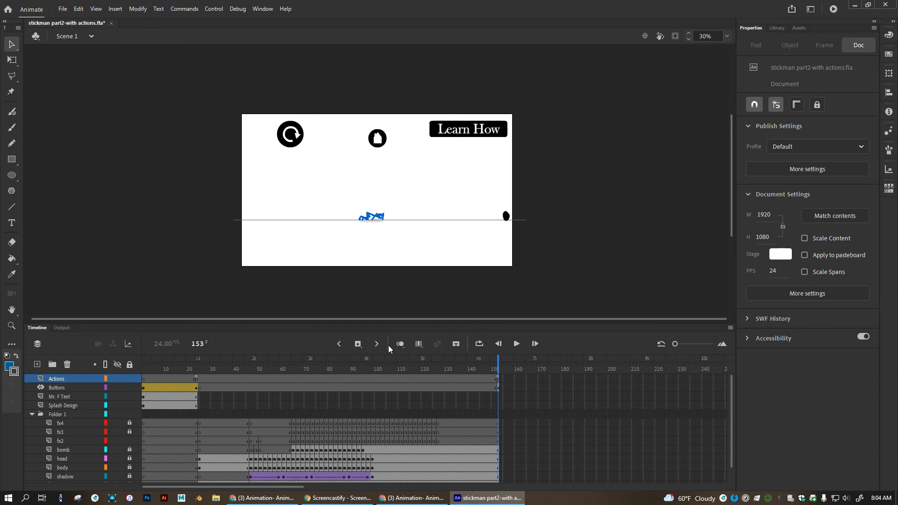
{"action": "left_click", "coordinate": [498, 389]}
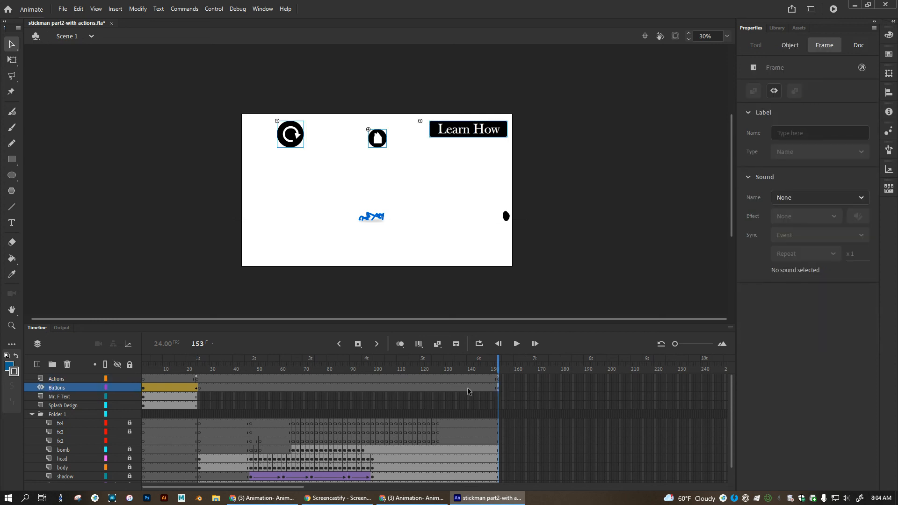